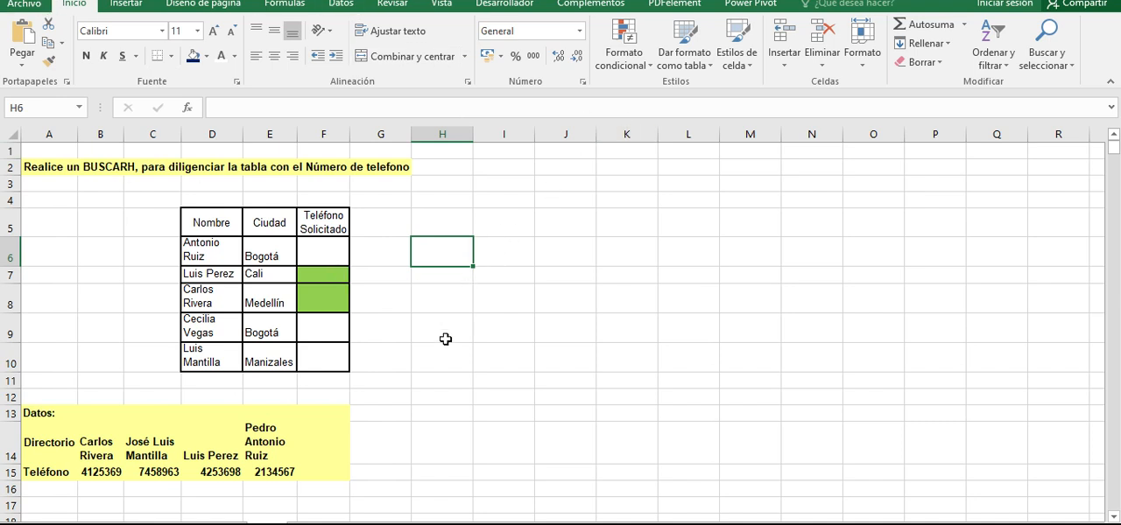
{"action": "left_click", "coordinate": [450, 219]}
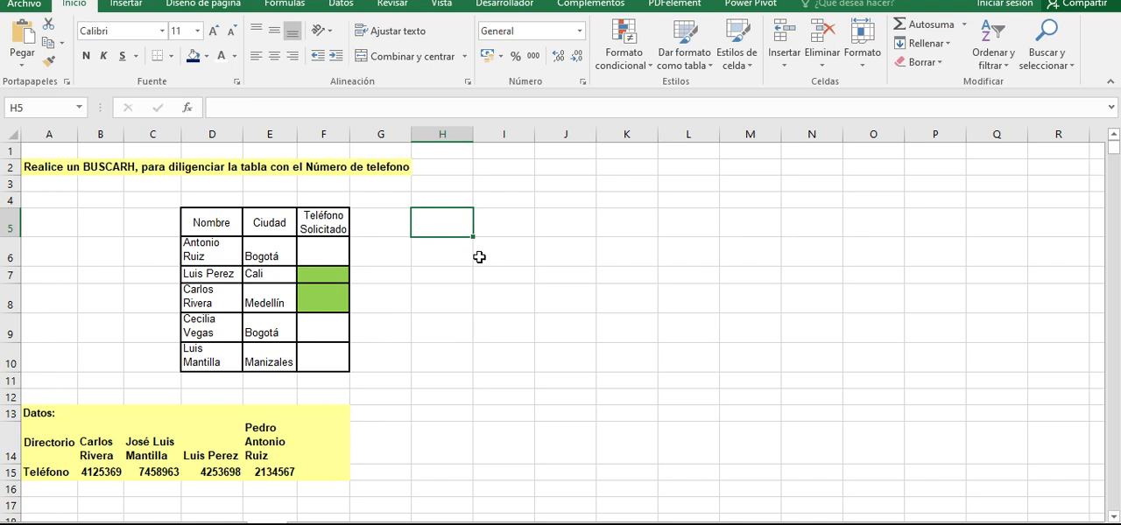
{"action": "type", "text": "="}
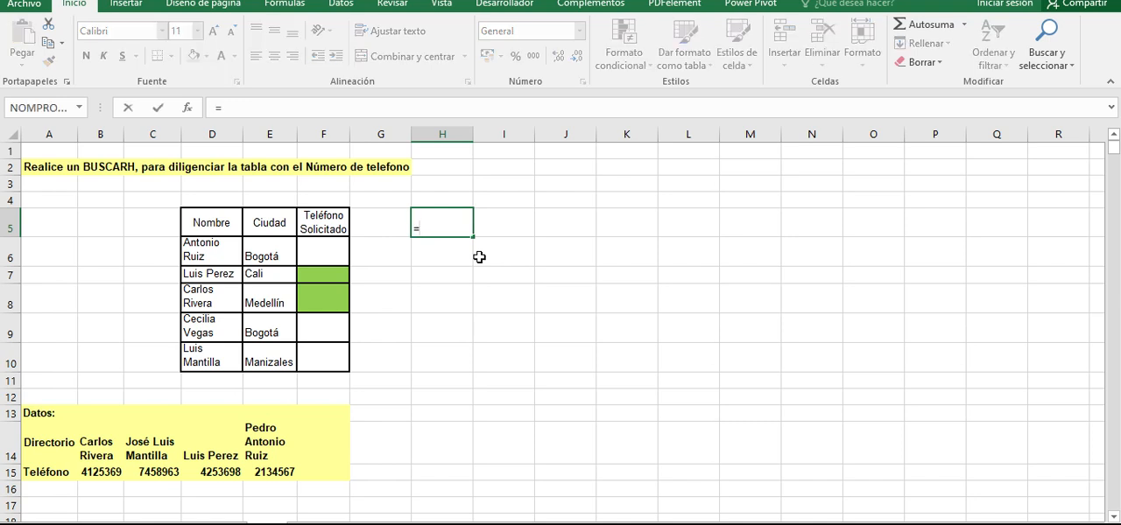
{"action": "type", "text": "bu"}
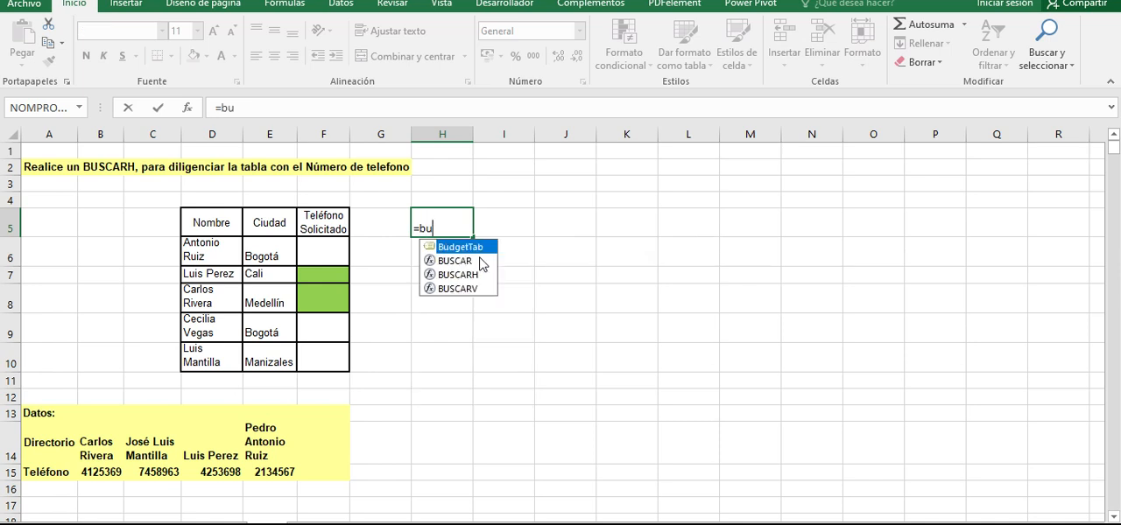
{"action": "type", "text": "s"}
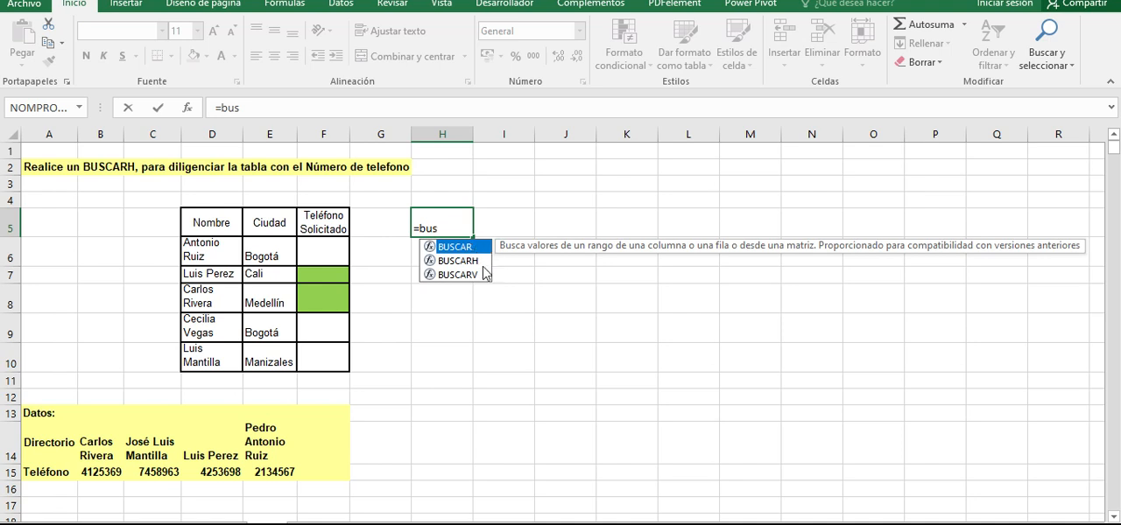
{"action": "left_click", "coordinate": [482, 268]}
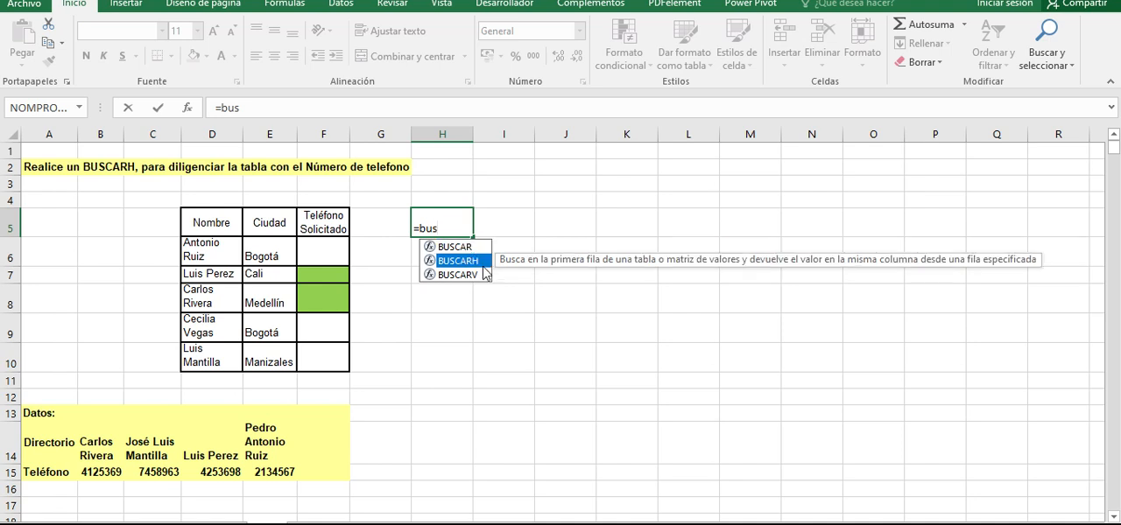
{"action": "left_click", "coordinate": [485, 274]}
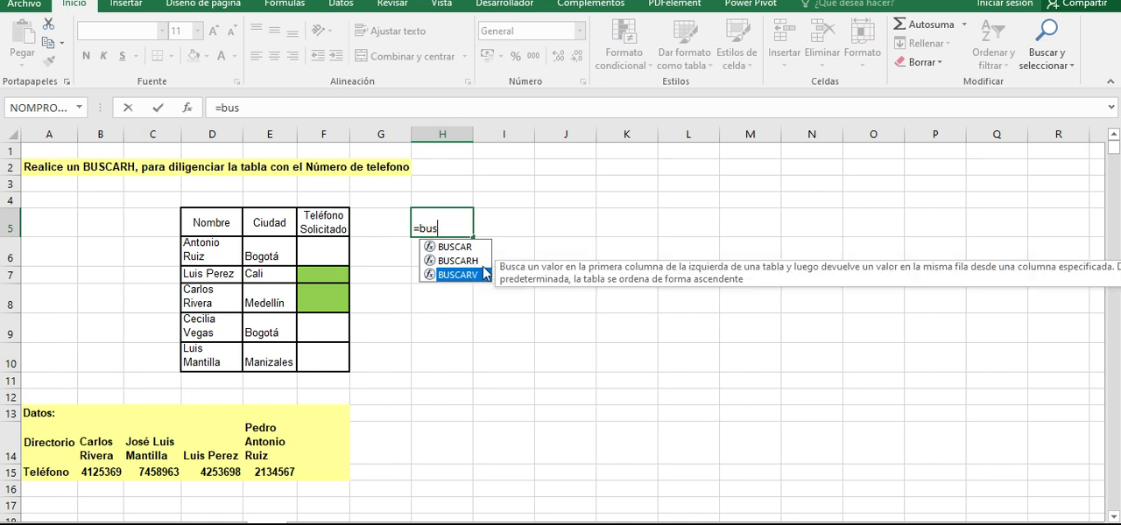
{"action": "key", "text": "Up"}
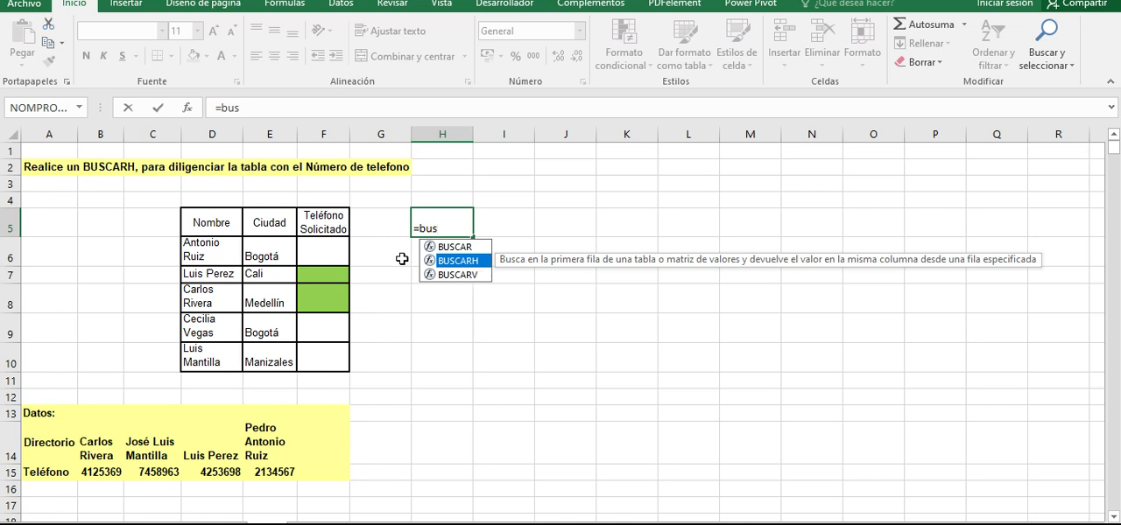
{"action": "key", "text": "Escape"}
{"action": "key", "text": "Escape"}
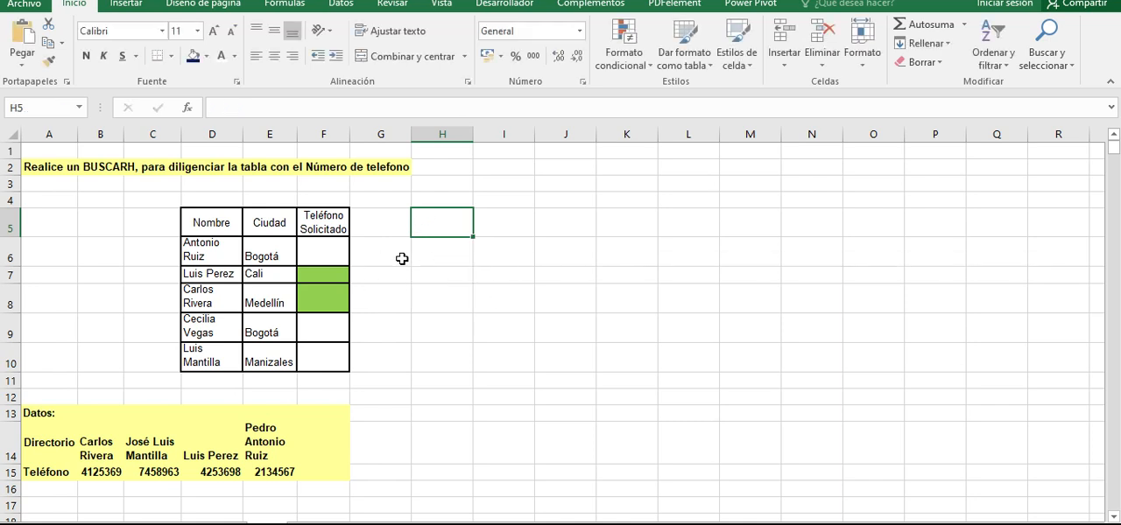
{"action": "left_click", "coordinate": [333, 253]}
{"action": "left_click", "coordinate": [324, 350]}
{"action": "left_click_drag", "start_coordinate": [324, 344], "coordinate": [318, 242]}
{"action": "left_click", "coordinate": [318, 243]}
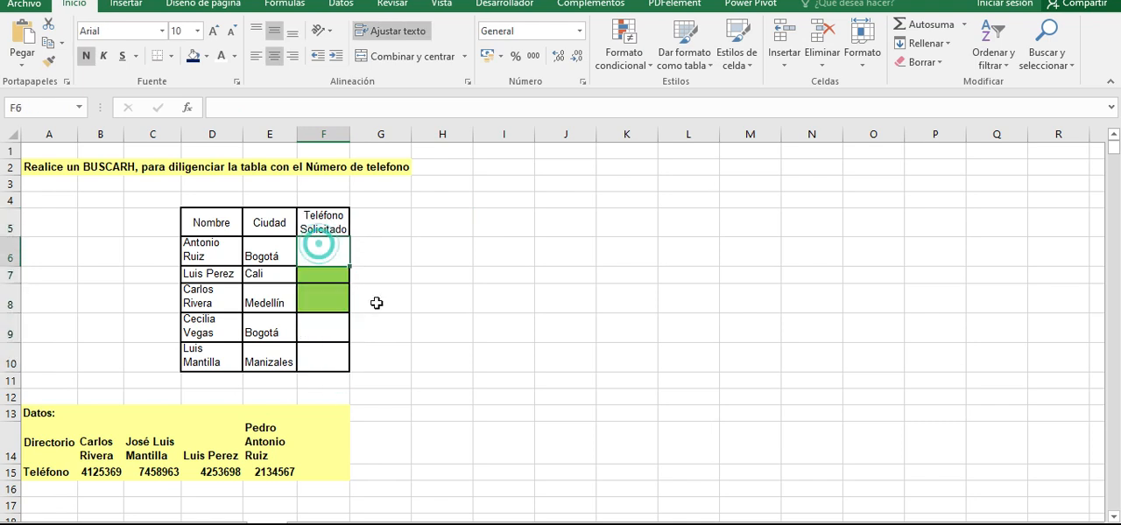
{"action": "type", "text": "="}
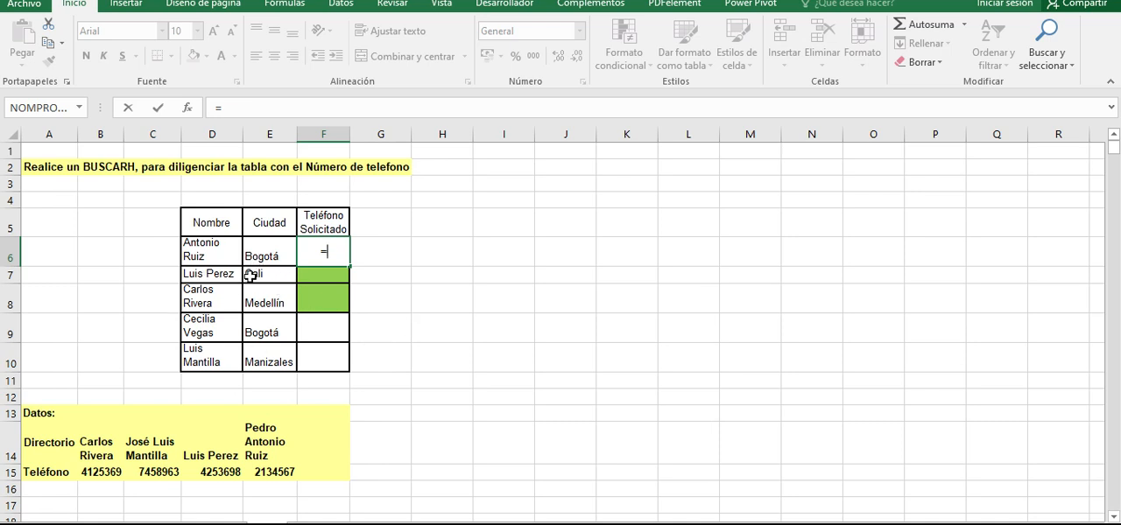
{"action": "key", "text": "BackSpace"}
{"action": "key", "text": "Escape"}
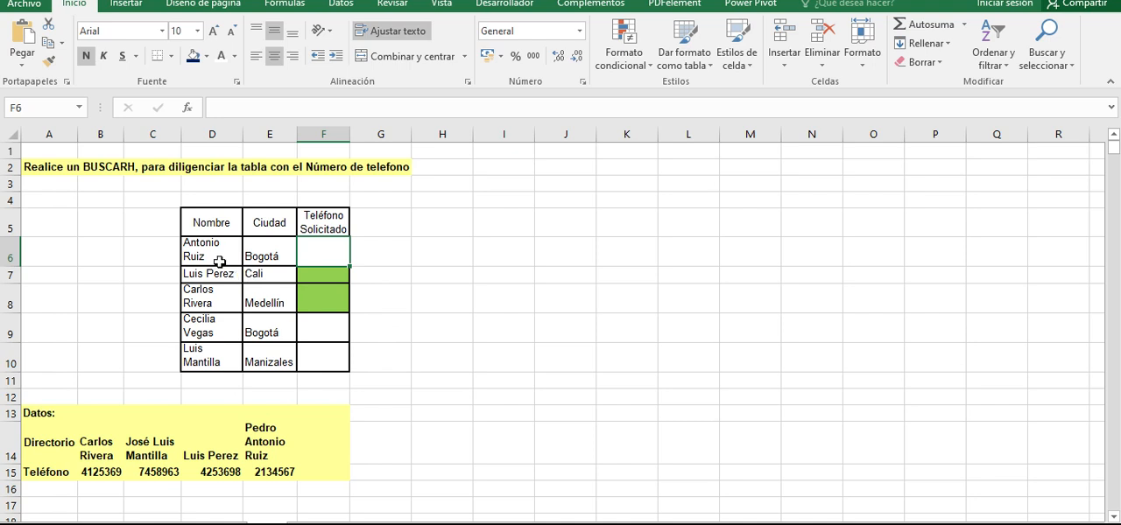
- Examine the name, city and requested phone columns in D5:F10 and the directory names and phone numbers in rows 14 and 15
{"action": "left_click", "coordinate": [219, 262]}
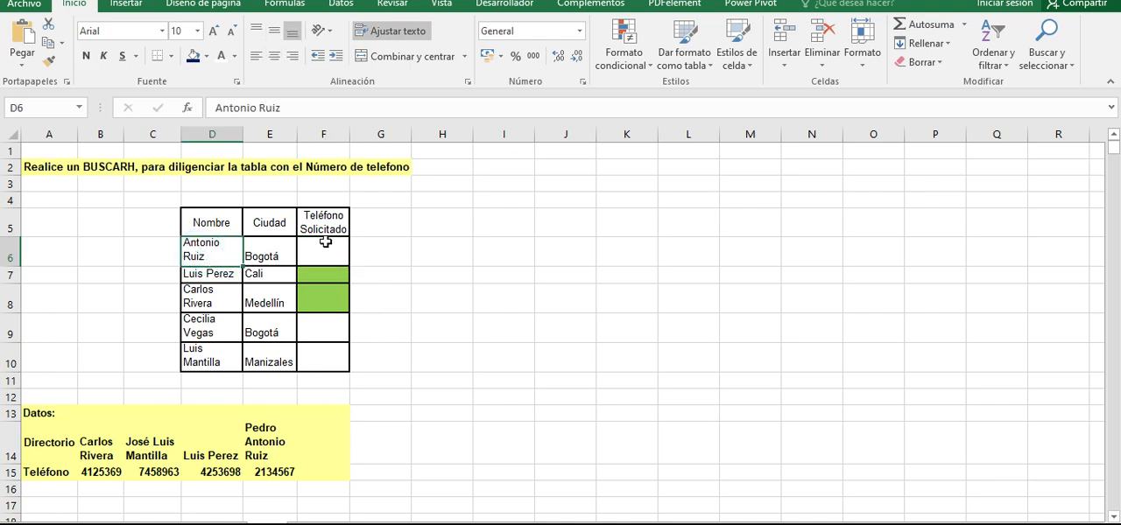
{"action": "left_click_drag", "start_coordinate": [326, 214], "coordinate": [316, 250]}
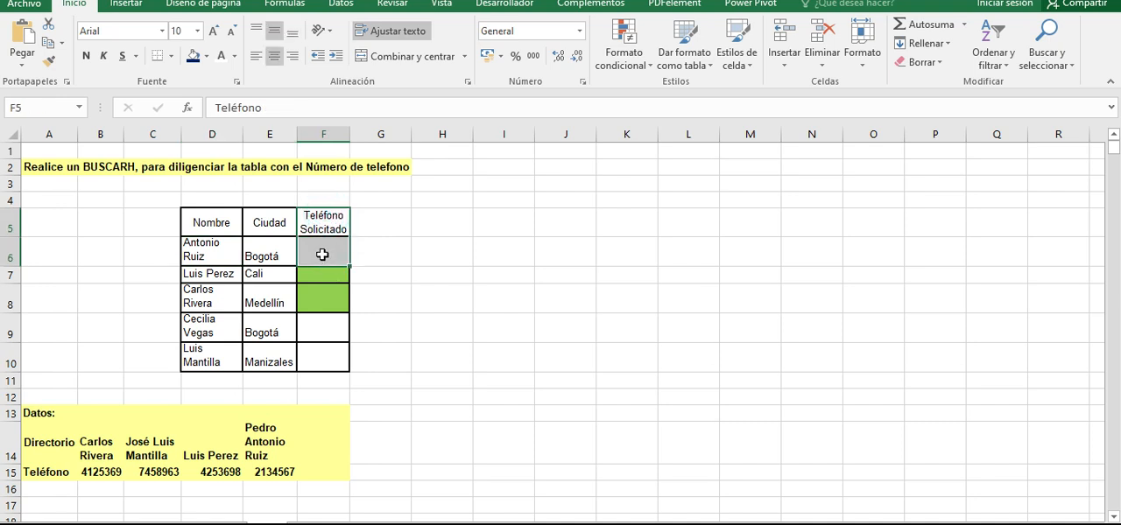
{"action": "left_click", "coordinate": [322, 254]}
{"action": "left_click_drag", "start_coordinate": [44, 412], "coordinate": [338, 472]}
{"action": "left_click", "coordinate": [92, 455]}
{"action": "left_click_drag", "start_coordinate": [39, 451], "coordinate": [307, 453]}
{"action": "left_click_drag", "start_coordinate": [26, 473], "coordinate": [331, 474]}
{"action": "left_click_drag", "start_coordinate": [100, 430], "coordinate": [296, 464]}
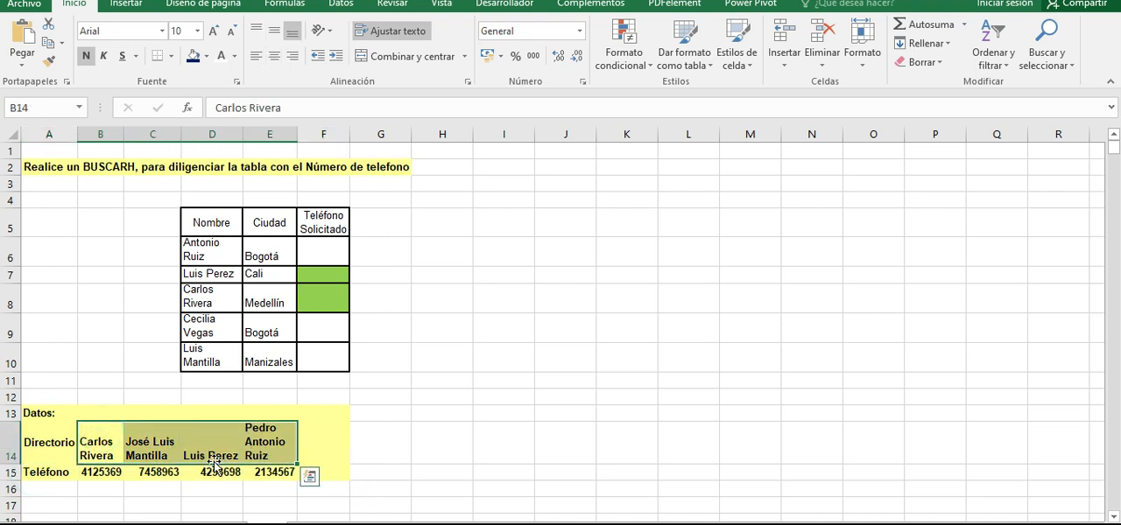
{"action": "left_click", "coordinate": [88, 449]}
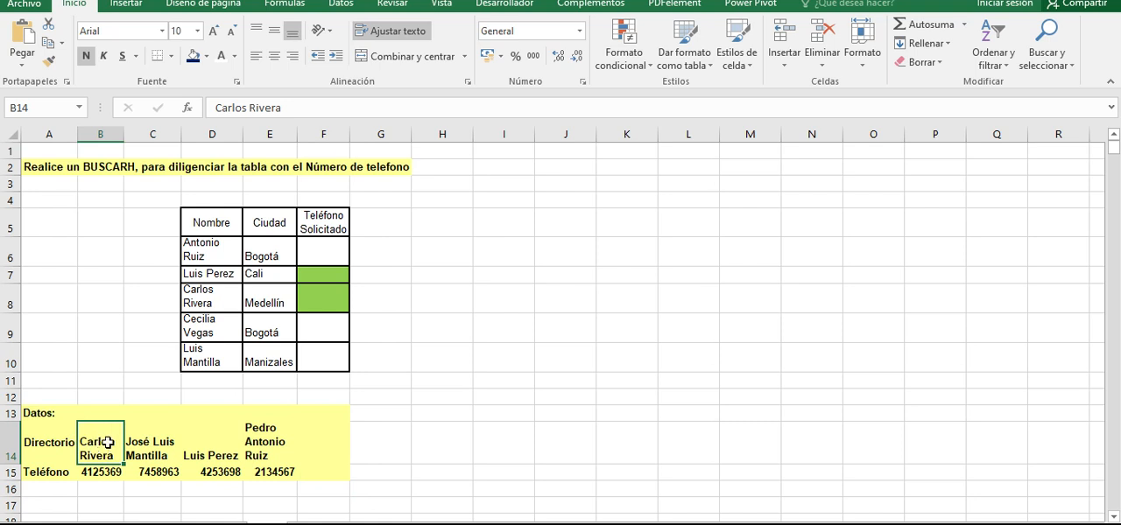
{"action": "left_click_drag", "start_coordinate": [93, 450], "coordinate": [102, 486]}
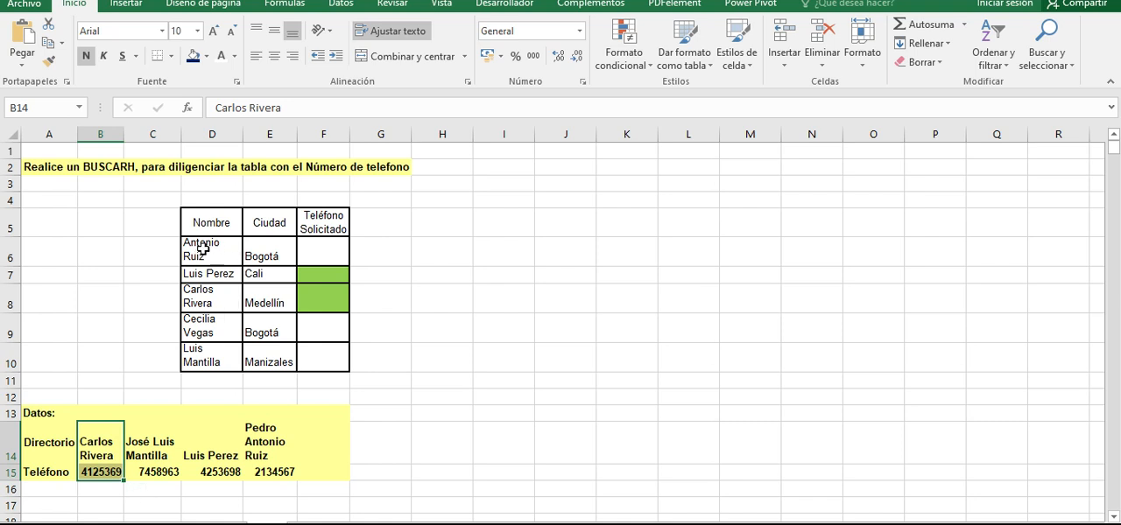
{"action": "left_click", "coordinate": [199, 252]}
{"action": "left_click_drag", "start_coordinate": [209, 253], "coordinate": [318, 254]}
{"action": "left_click", "coordinate": [316, 250]}
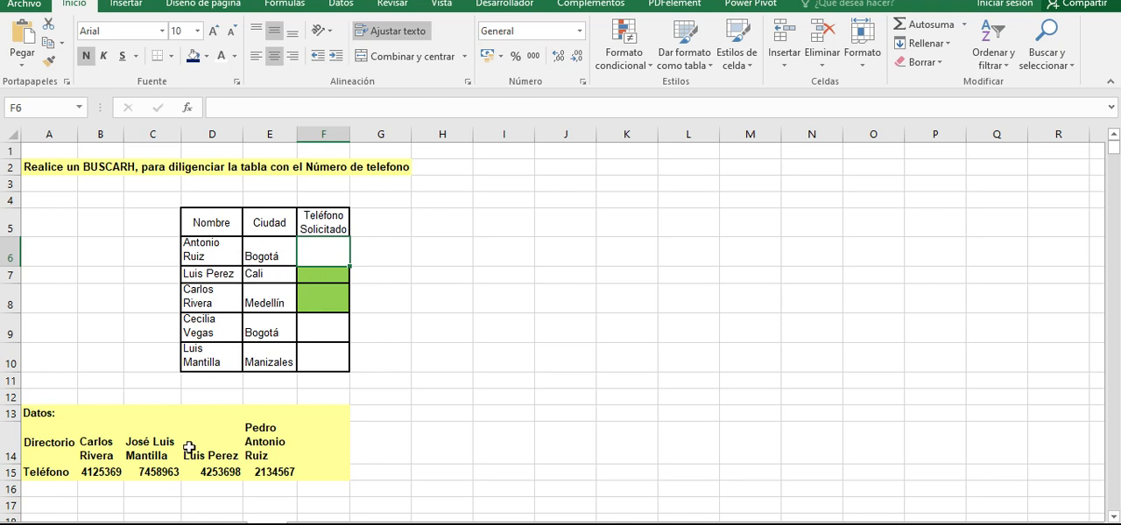
{"action": "left_click", "coordinate": [331, 251]}
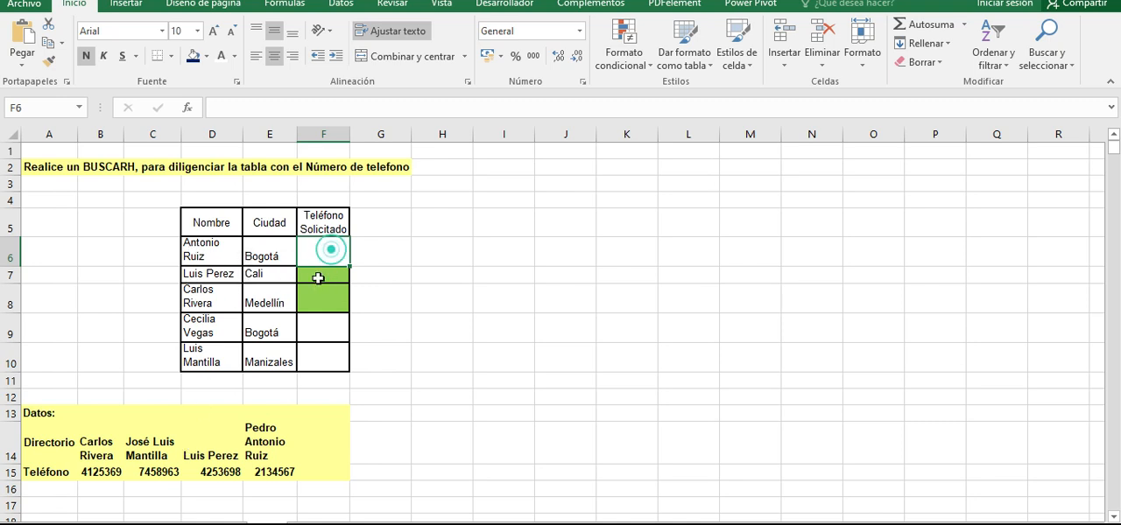
{"action": "left_click", "coordinate": [326, 355]}
{"action": "mouse_move", "coordinate": [199, 240]}
{"action": "left_mouse_down"}
{"action": "mouse_move", "coordinate": [318, 378]}
{"action": "mouse_move", "coordinate": [313, 353]}
{"action": "left_mouse_up"}
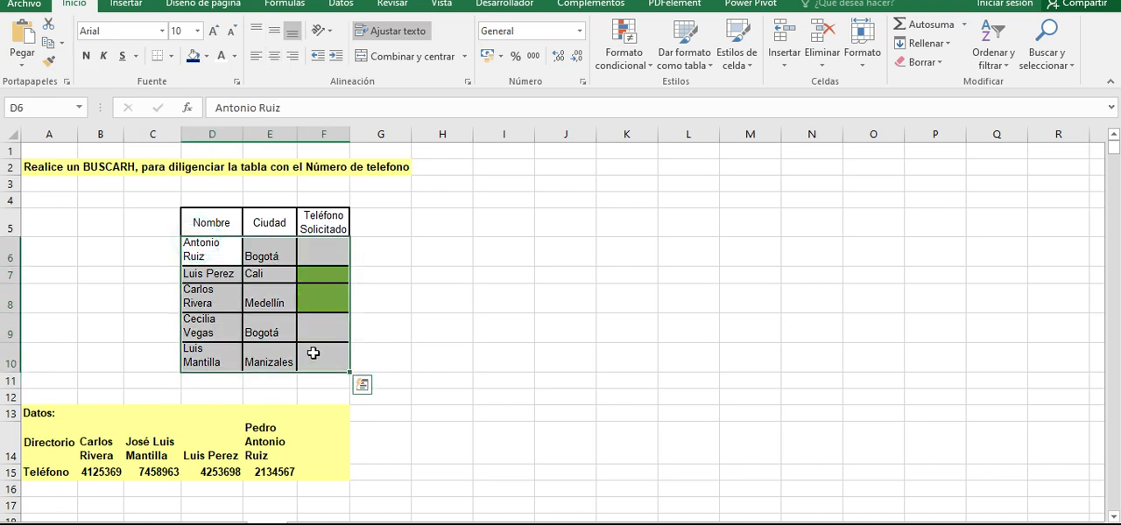
- Start a BUSCARH formula in F6 with D6 as the lookup value and B14:F15 as the lookup table
{"action": "left_click", "coordinate": [320, 251]}
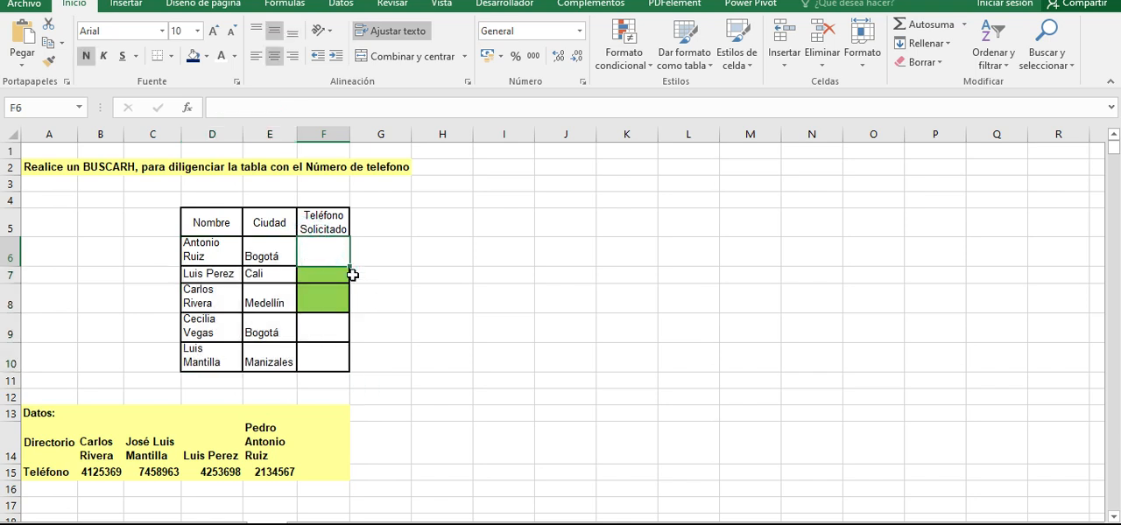
{"action": "type", "text": "="}
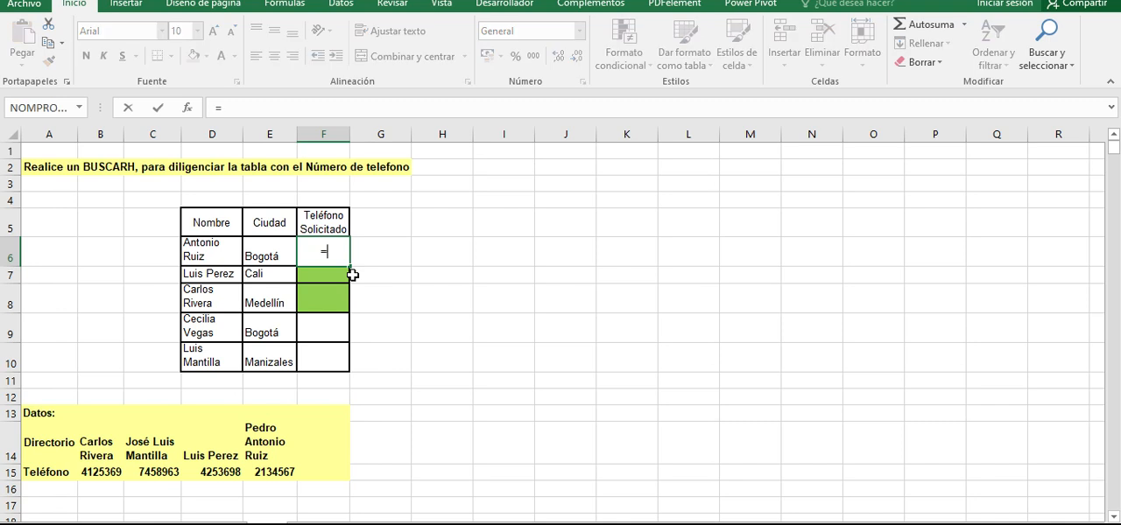
{"action": "type", "text": "buscarh"}
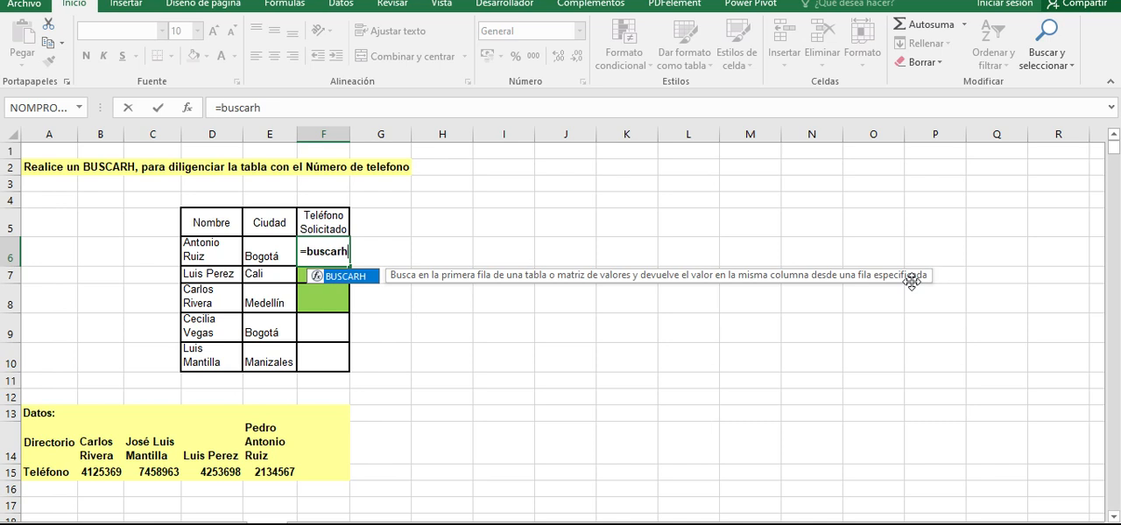
{"action": "key", "text": "Tab"}
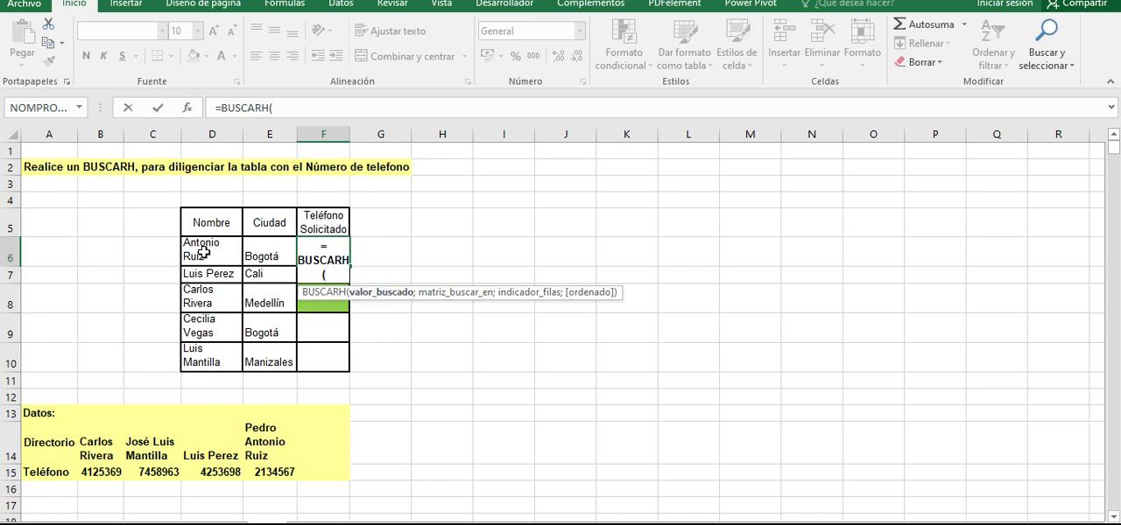
{"action": "left_click", "coordinate": [203, 254]}
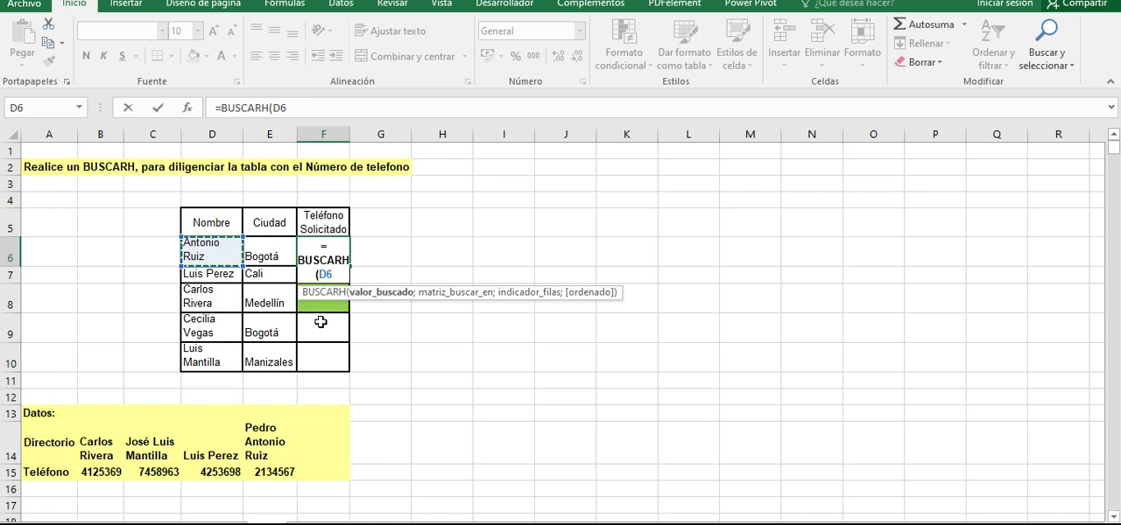
{"action": "type", "text": ";"}
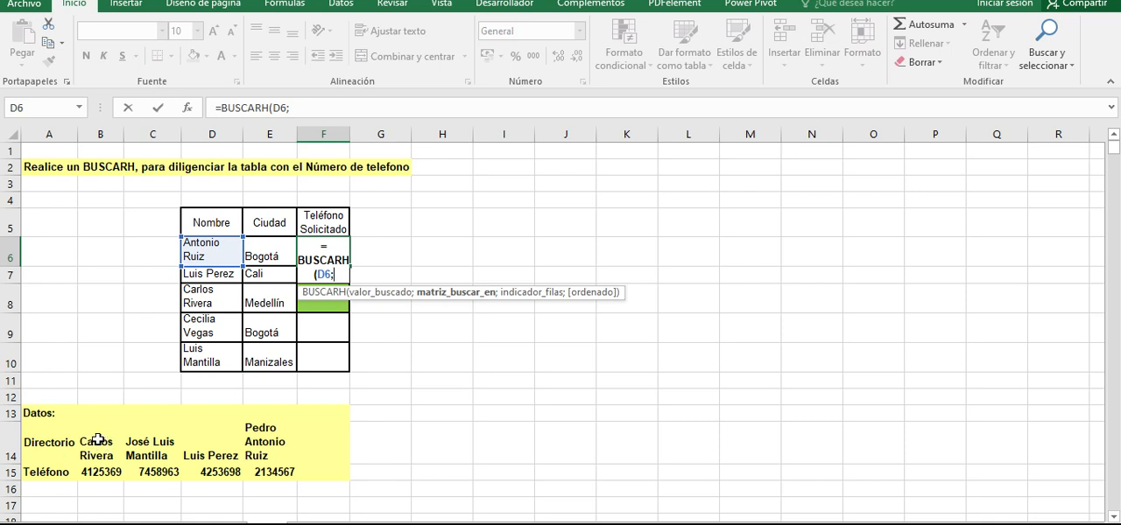
{"action": "left_click_drag", "start_coordinate": [99, 437], "coordinate": [324, 472]}
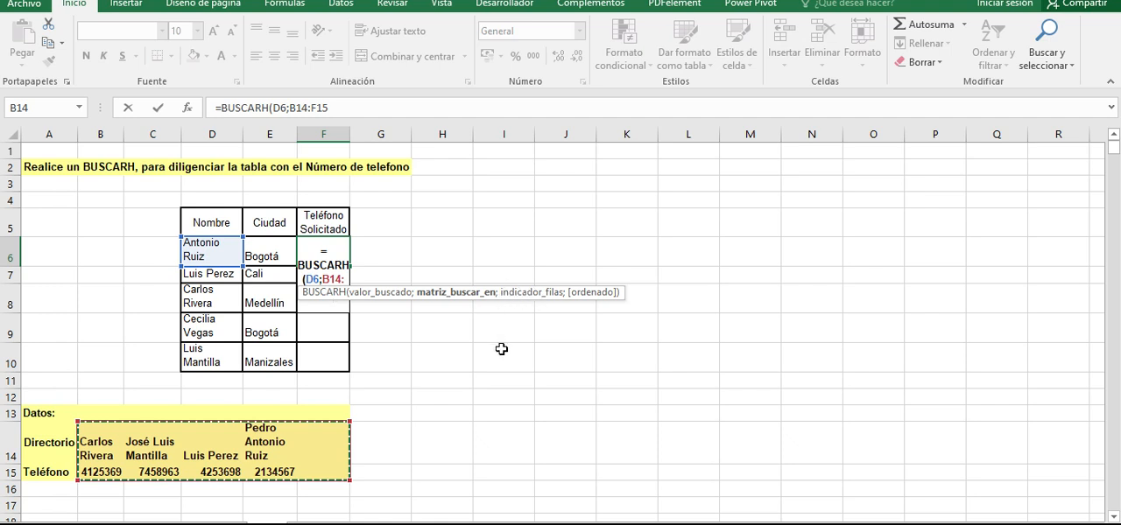
- Set the row index of the BUSCARH formula in F6 to 2 and begin its match-type argument
{"action": "type", "text": ";"}
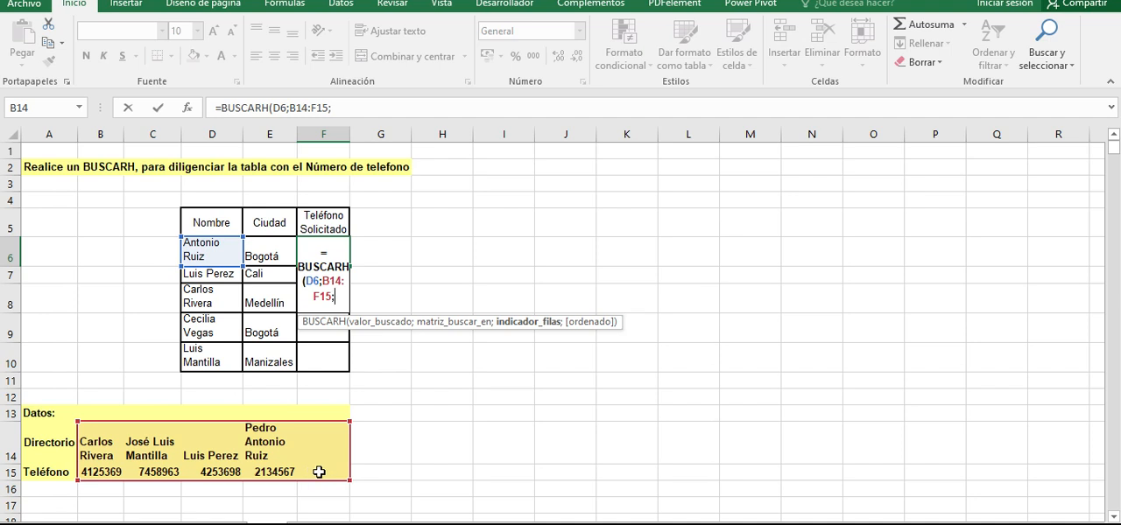
{"action": "left_click_drag", "start_coordinate": [330, 281], "coordinate": [333, 299]}
{"action": "left_click", "coordinate": [339, 295]}
{"action": "left_click_drag", "start_coordinate": [305, 282], "coordinate": [316, 288]}
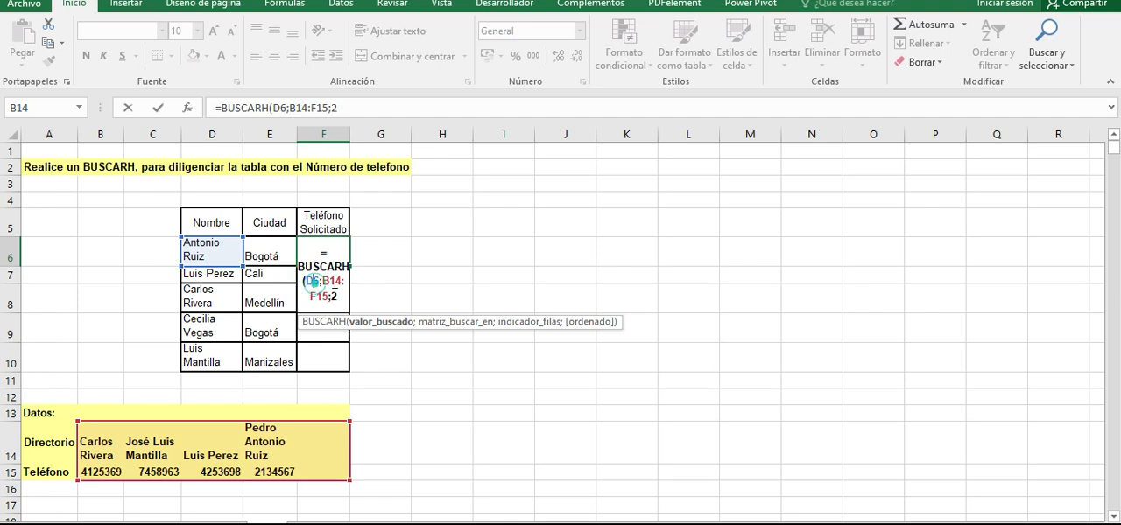
{"action": "mouse_move", "coordinate": [321, 281]}
{"action": "left_mouse_down"}
{"action": "mouse_move", "coordinate": [342, 282]}
{"action": "mouse_move", "coordinate": [327, 298]}
{"action": "left_mouse_up"}
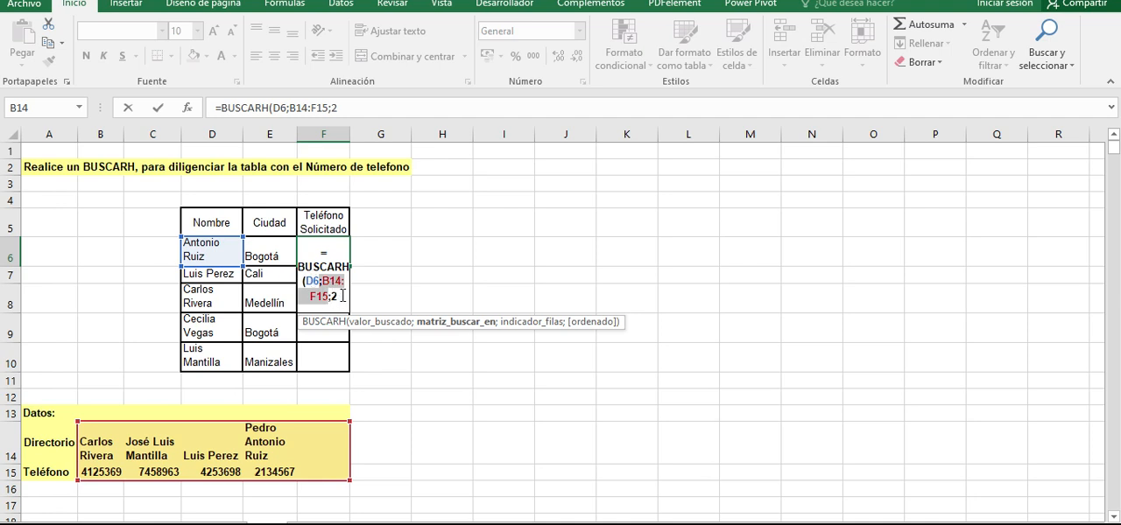
{"action": "left_click", "coordinate": [338, 297]}
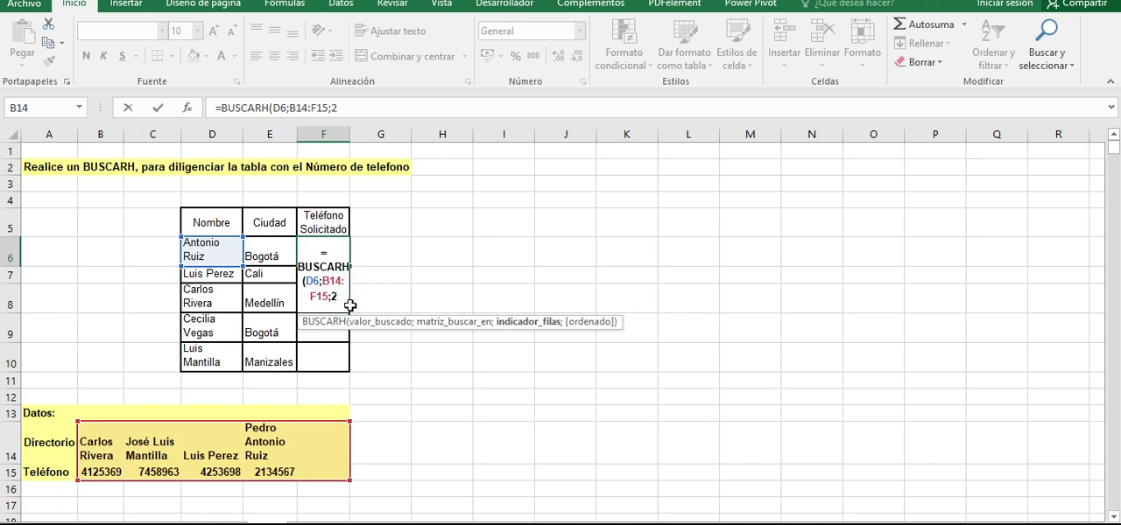
{"action": "type", "text": ";"}
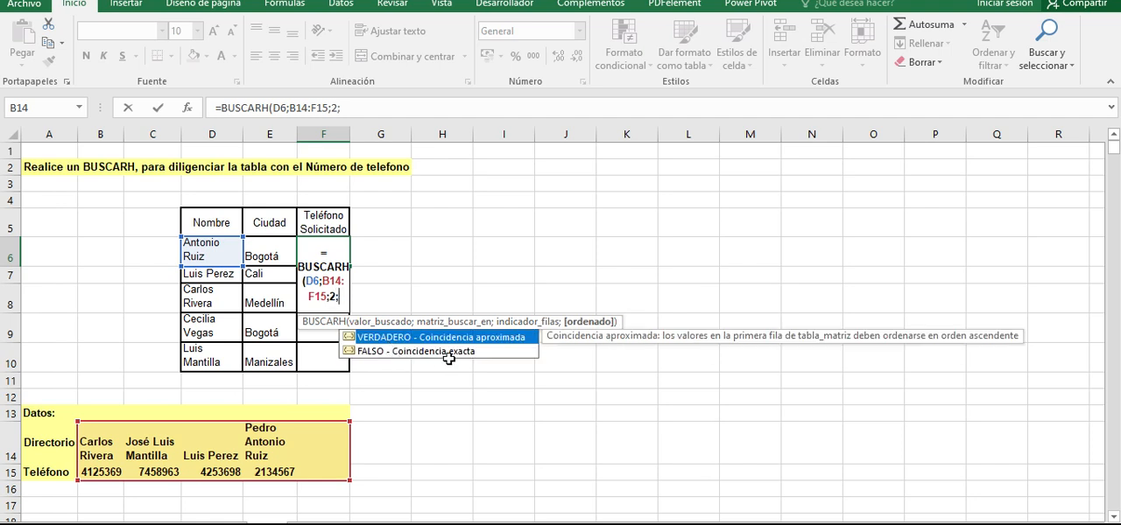
- Try FALSO, 0 and 1 as the match-type argument of the BUSCARH formula in F6
{"action": "left_click", "coordinate": [398, 355]}
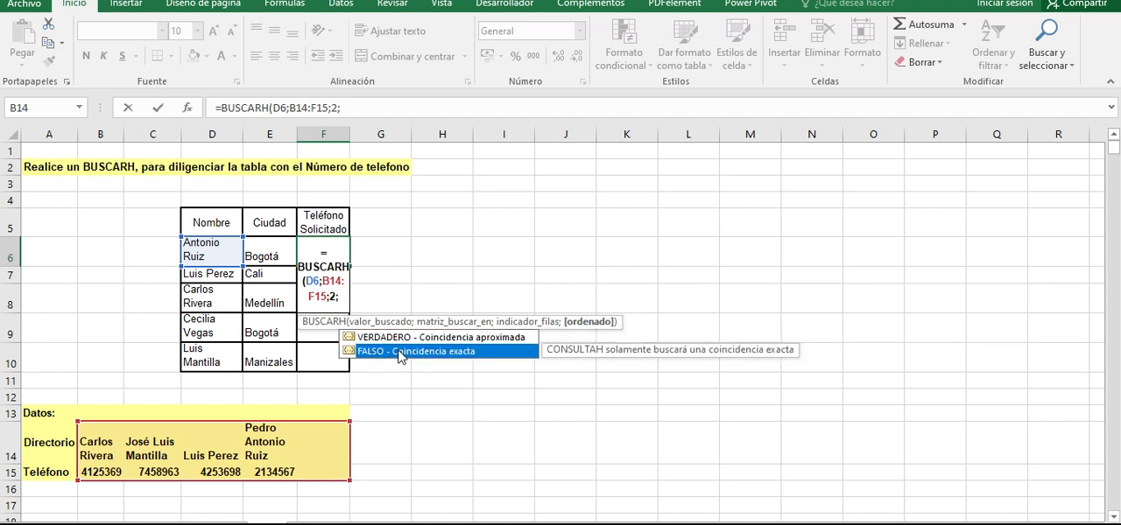
{"action": "double_click", "coordinate": [398, 352]}
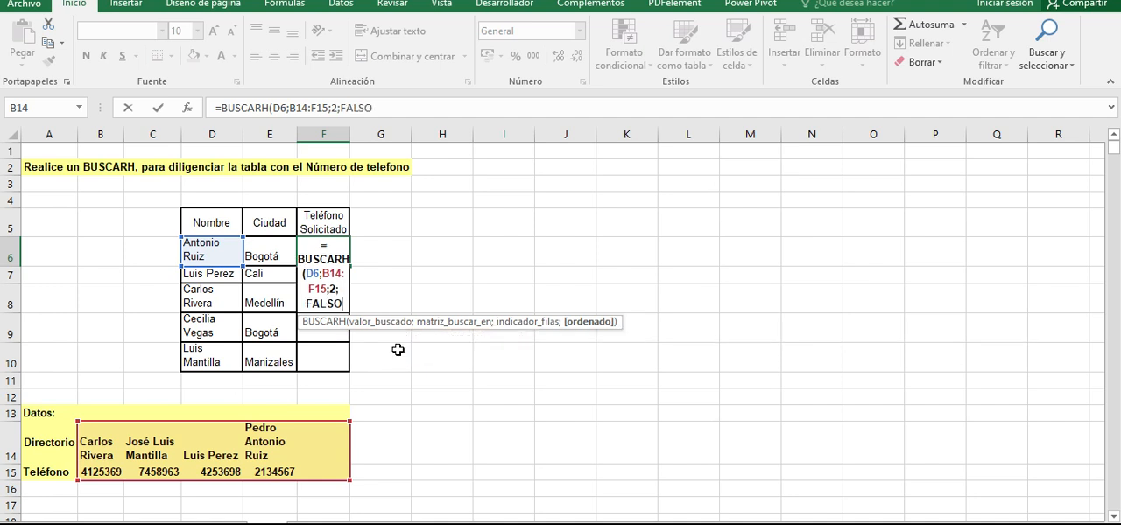
{"action": "key", "text": "BackSpace"}
{"action": "key", "text": "BackSpace"}
{"action": "key", "text": "BackSpace"}
{"action": "key", "text": "BackSpace"}
{"action": "key", "text": "BackSpace"}
{"action": "type", "text": "0"}
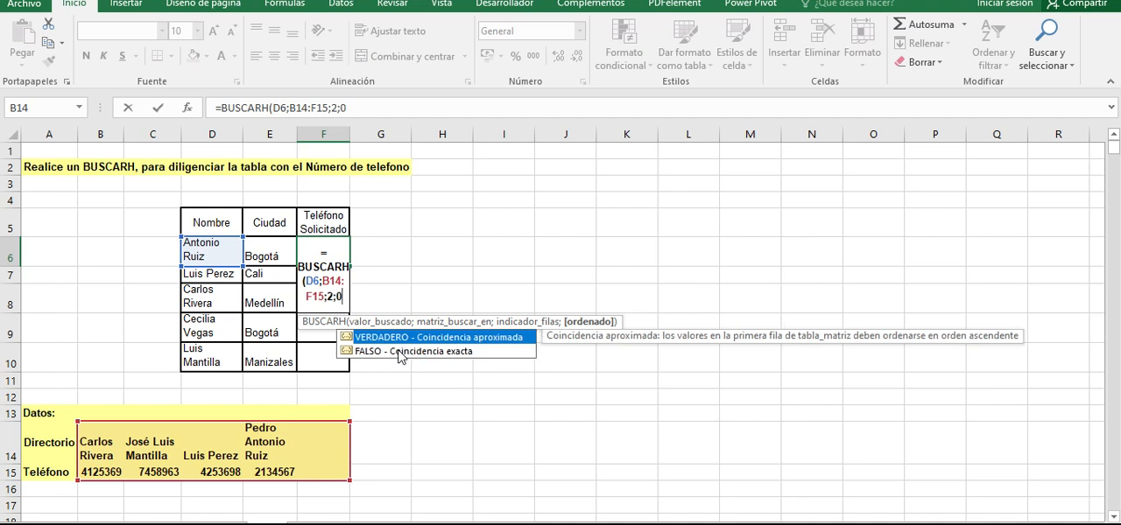
{"action": "key", "text": "BackSpace"}
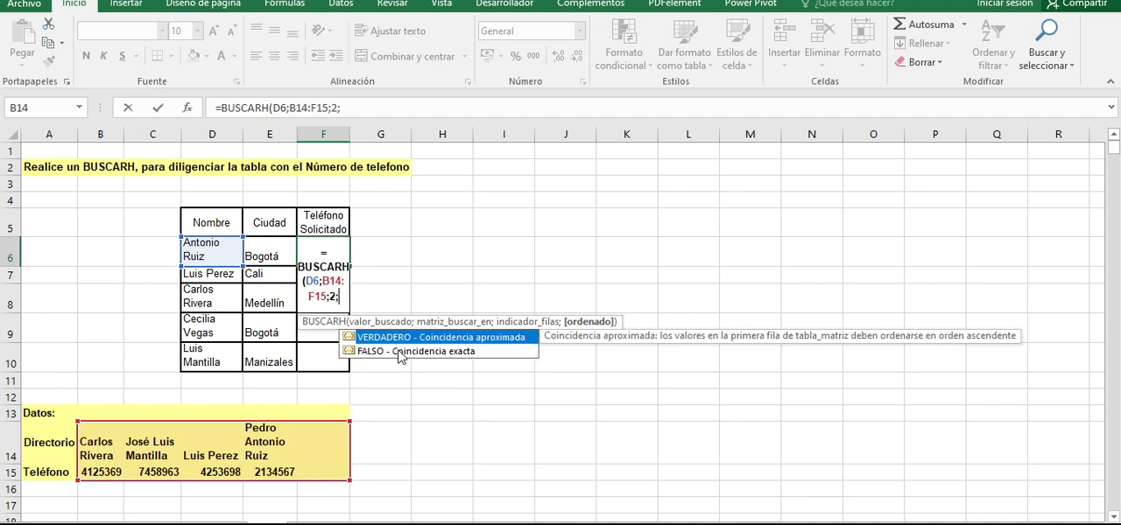
{"action": "type", "text": "1"}
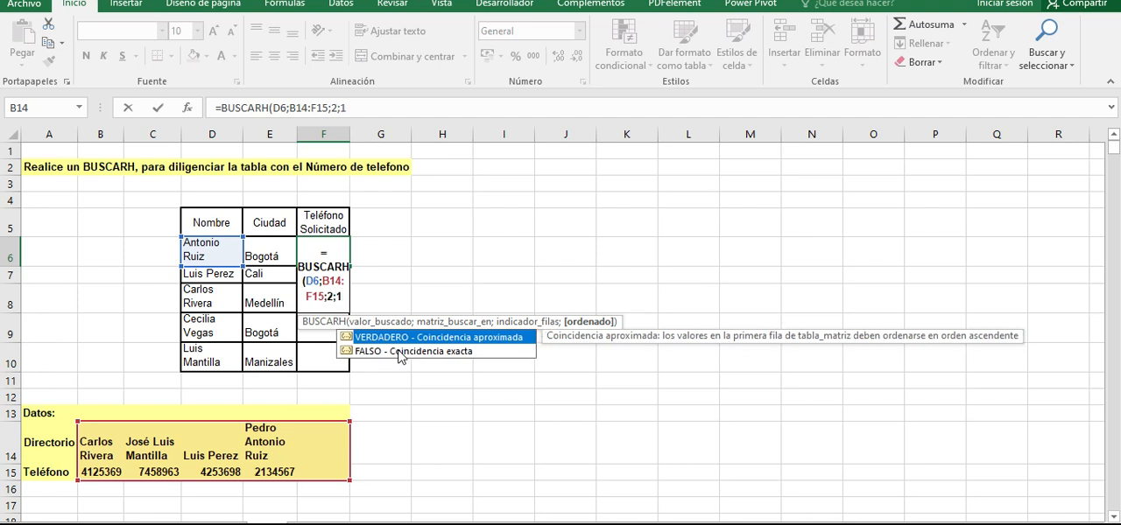
{"action": "key", "text": "BackSpace"}
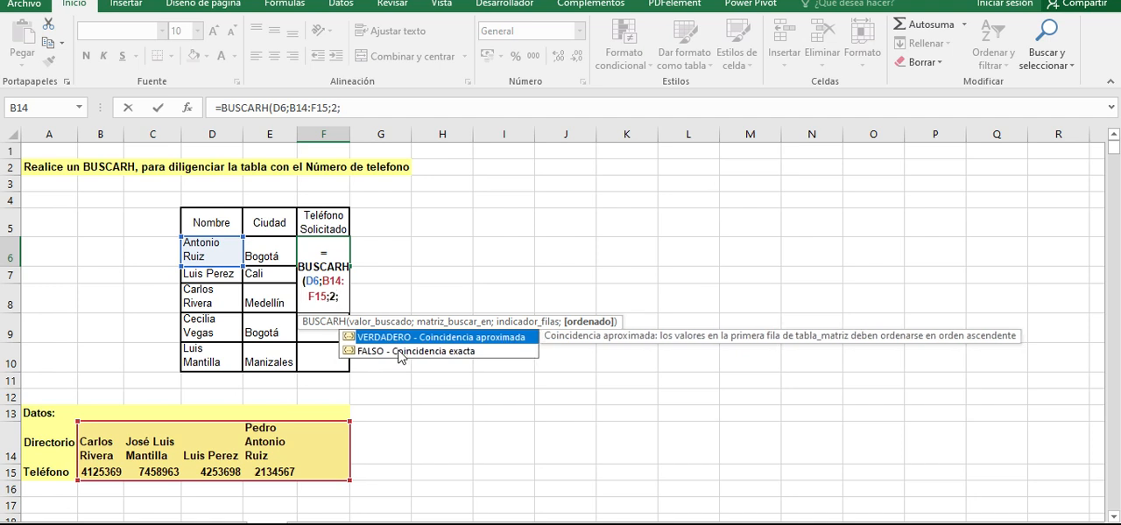
{"action": "type", "text": "0"}
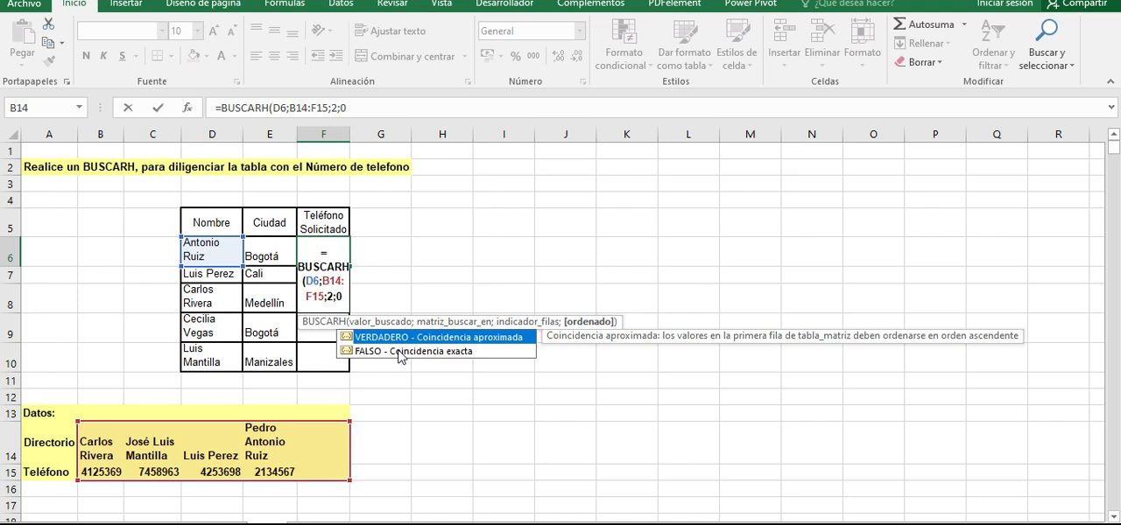
{"action": "key", "text": "BackSpace"}
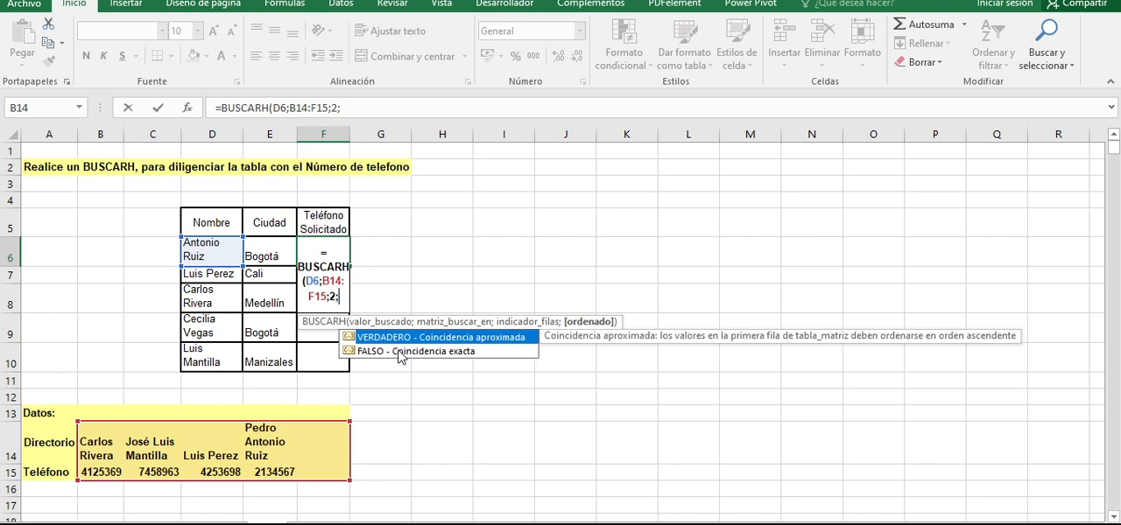
- Set the match type of the BUSCARH formula in F6 to FALSO for an exact match and complete the formula
{"action": "type", "text": "falso"}
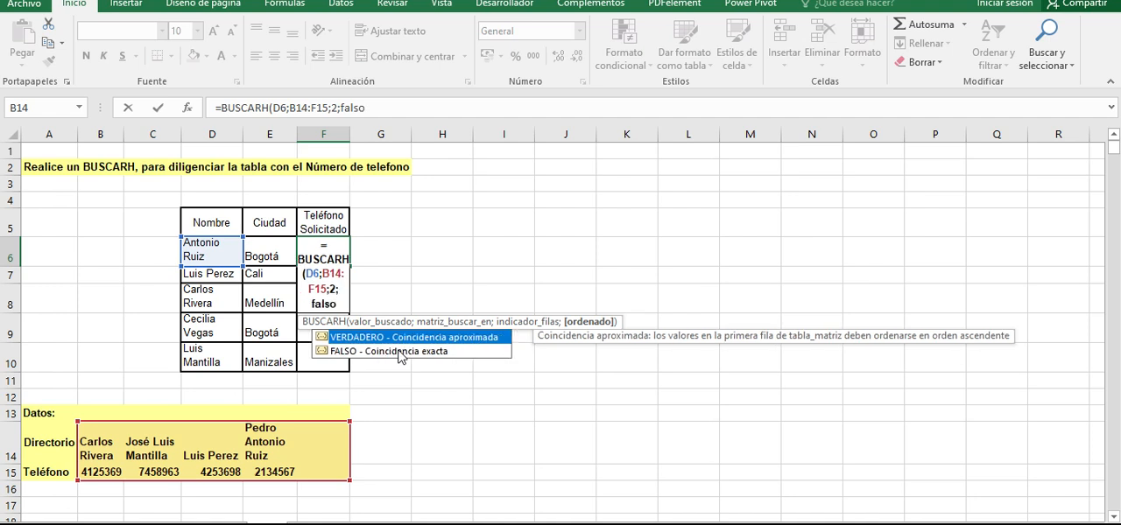
{"action": "left_click", "coordinate": [399, 351]}
{"action": "double_click", "coordinate": [398, 351]}
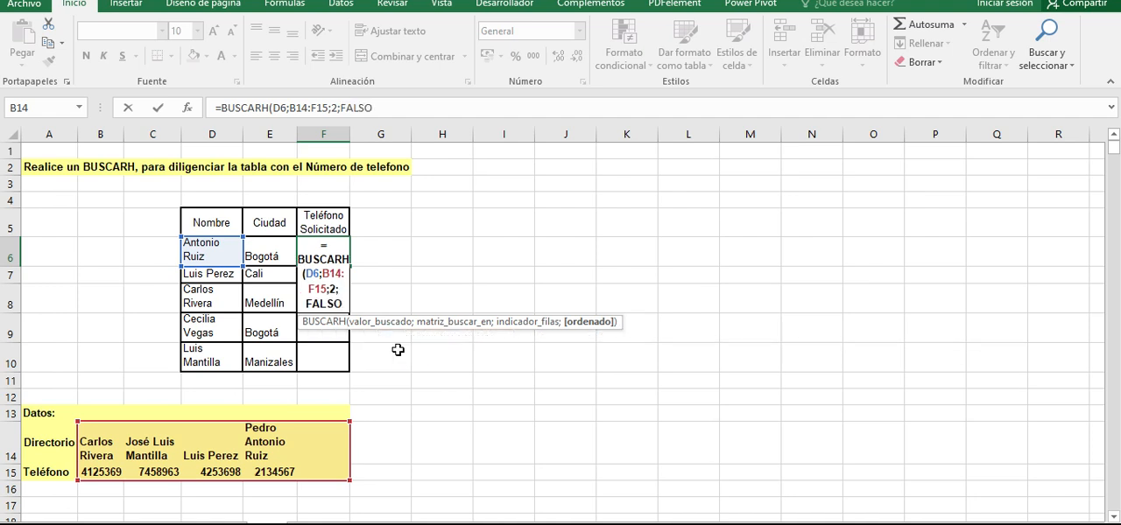
{"action": "type", "text": ")"}
{"action": "key", "text": "Return"}
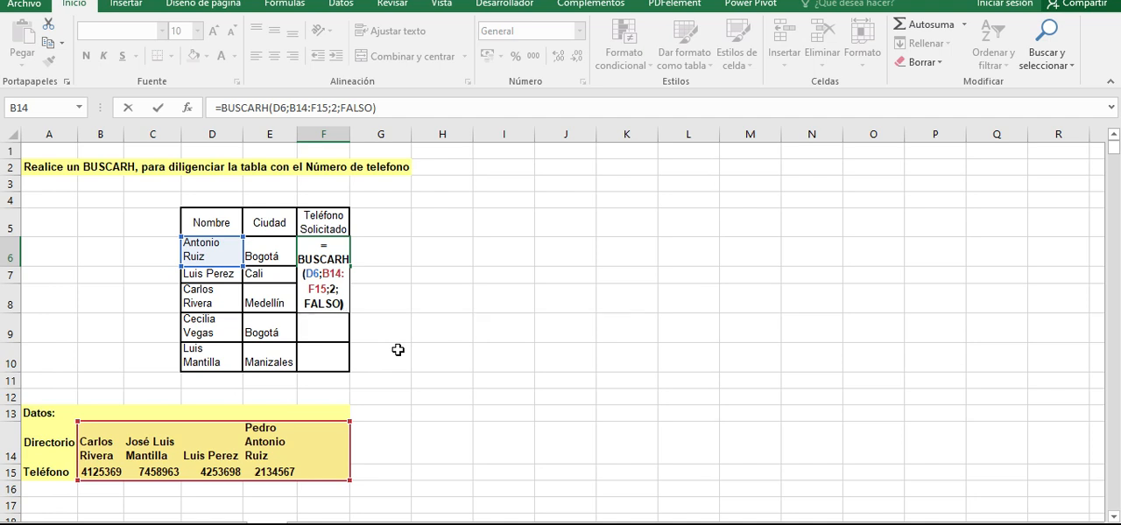
- Compare the lookup name in D6 with the directory names in B14:F14 to check the result in F6
{"action": "left_click", "coordinate": [308, 249]}
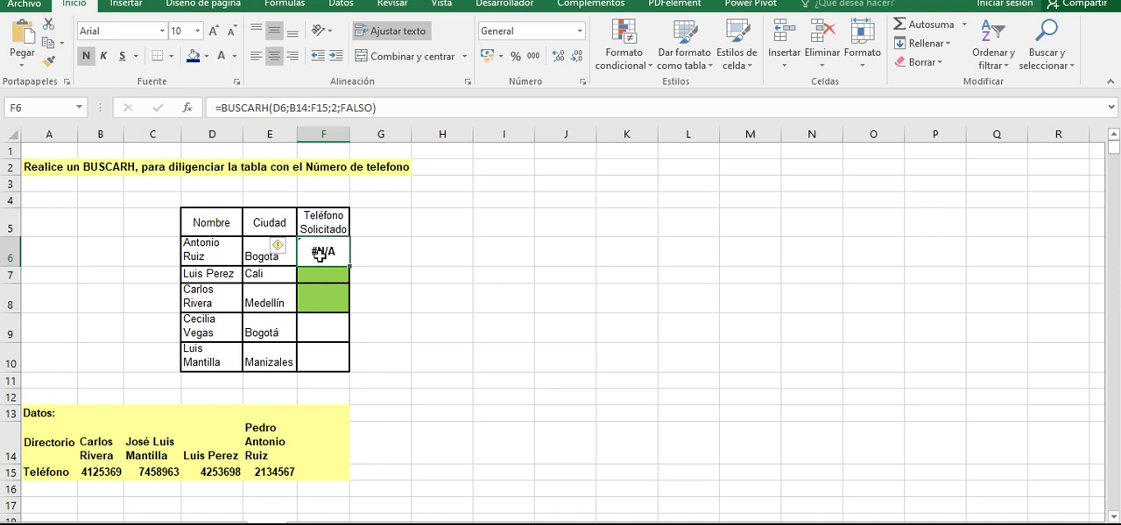
{"action": "left_click", "coordinate": [206, 258]}
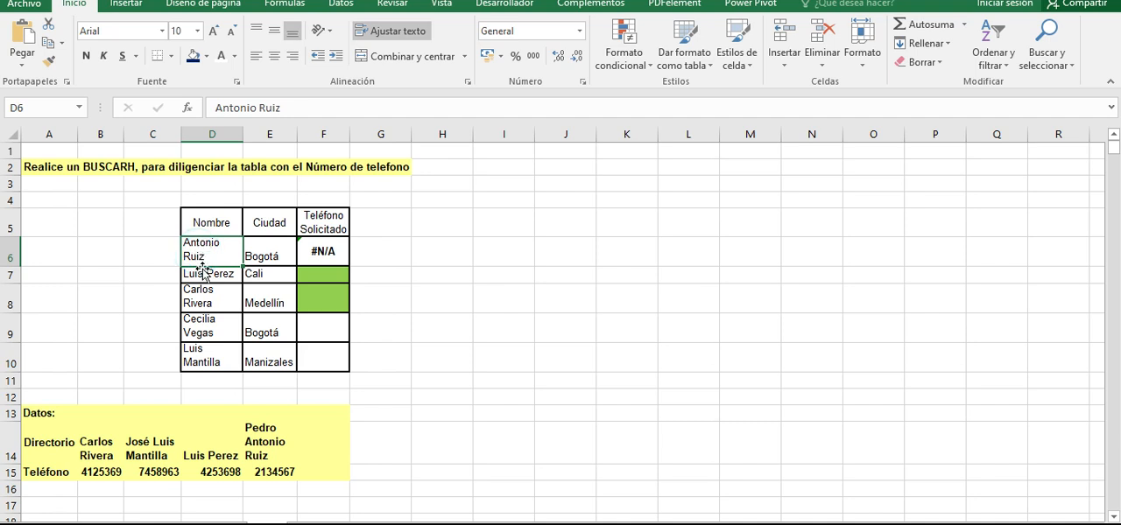
{"action": "left_click_drag", "start_coordinate": [113, 422], "coordinate": [290, 451]}
{"action": "left_click", "coordinate": [319, 252]}
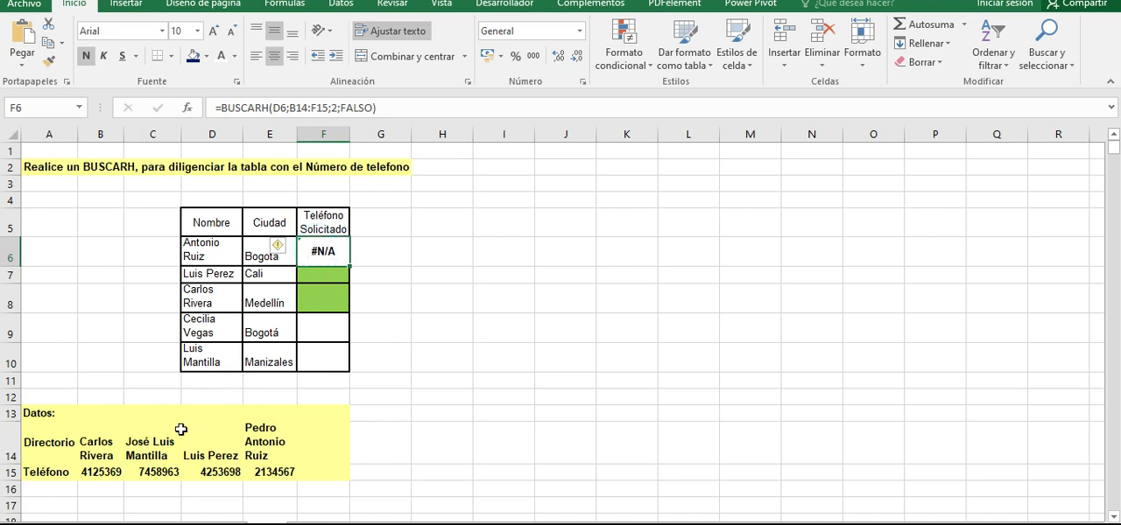
{"action": "left_click_drag", "start_coordinate": [78, 477], "coordinate": [338, 475]}
{"action": "left_click", "coordinate": [202, 261]}
{"action": "left_click_drag", "start_coordinate": [98, 439], "coordinate": [328, 433]}
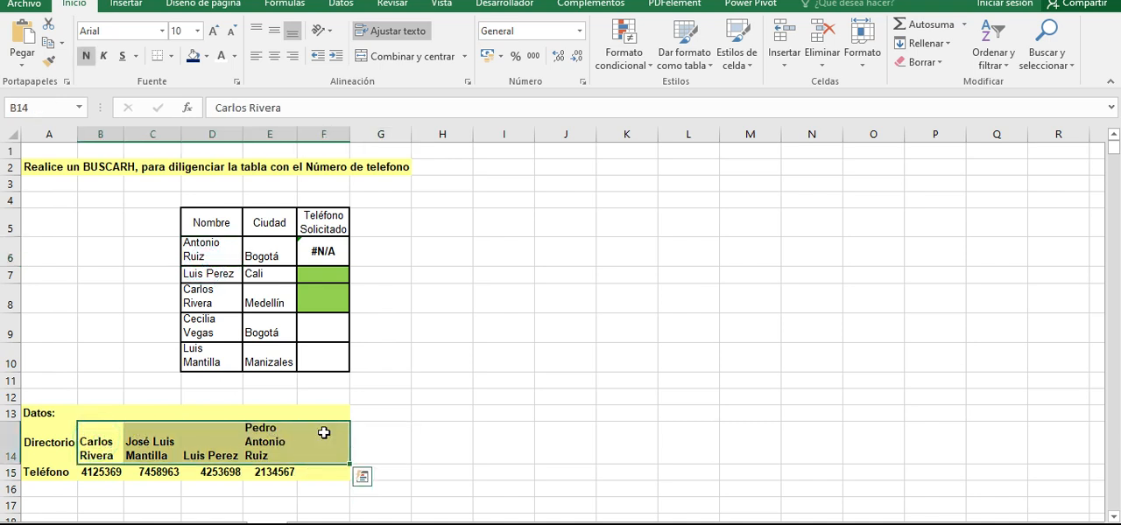
- Copy the BUSCARH formula from F6 down through F10
{"action": "left_click", "coordinate": [323, 251]}
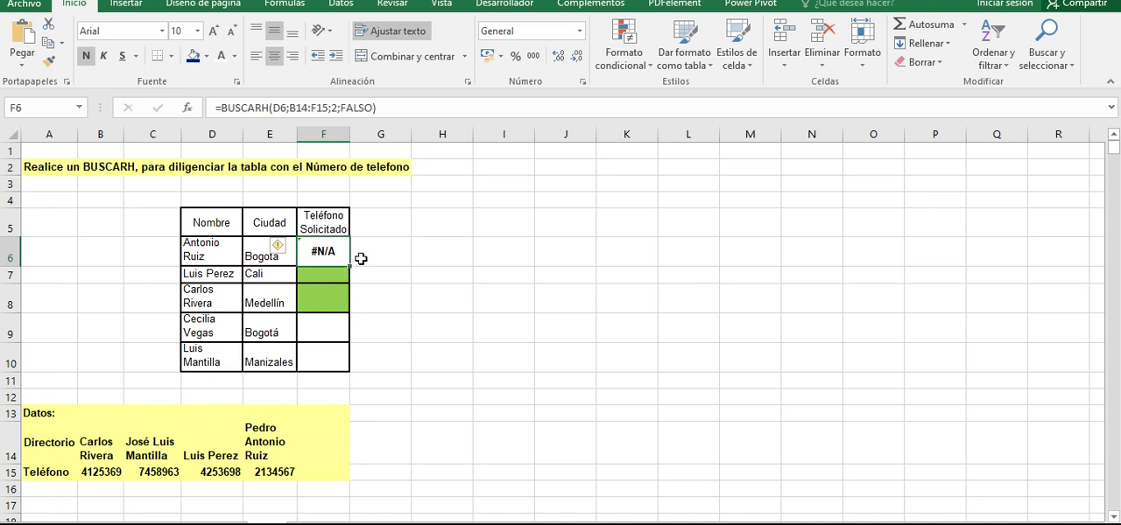
{"action": "left_click_drag", "start_coordinate": [349, 268], "coordinate": [368, 374]}
{"action": "left_click", "coordinate": [324, 273]}
{"action": "left_click_drag", "start_coordinate": [323, 253], "coordinate": [323, 361]}
{"action": "left_click", "coordinate": [424, 323]}
- Examine which cells the copied BUSCARH formula in F7 uses as its lookup value and lookup table
{"action": "left_click", "coordinate": [323, 253]}
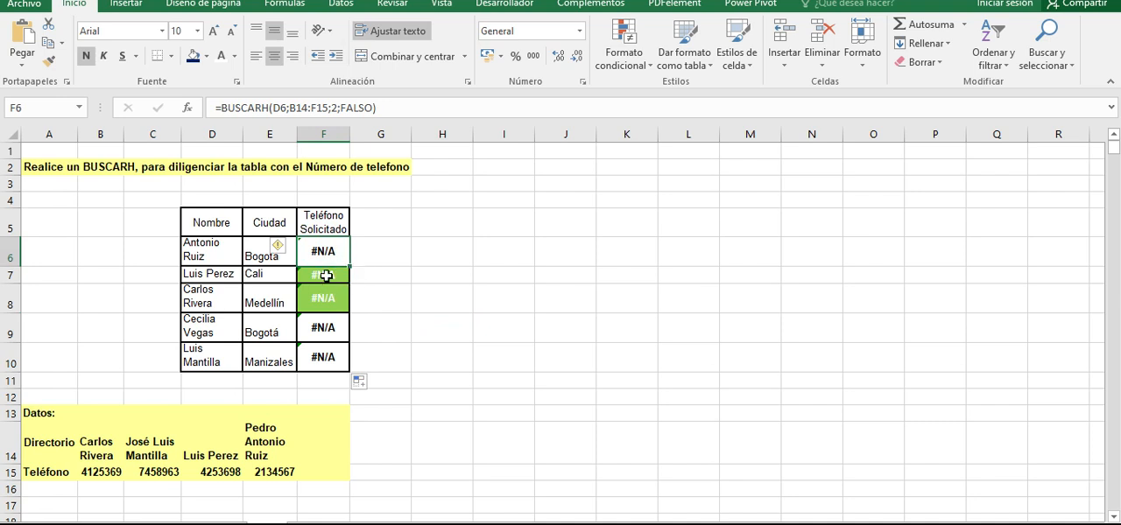
{"action": "left_click", "coordinate": [325, 276]}
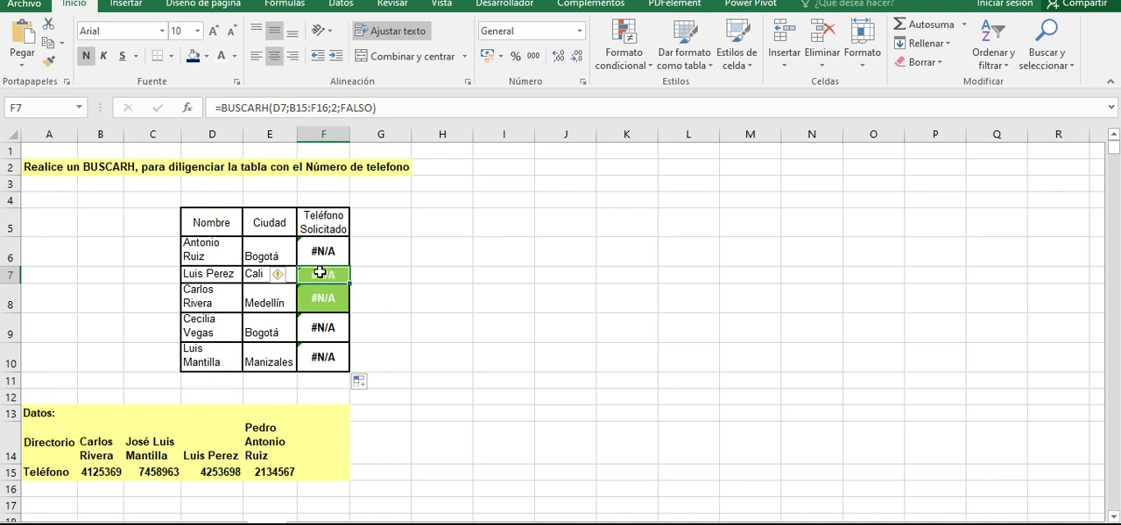
{"action": "left_click", "coordinate": [400, 108]}
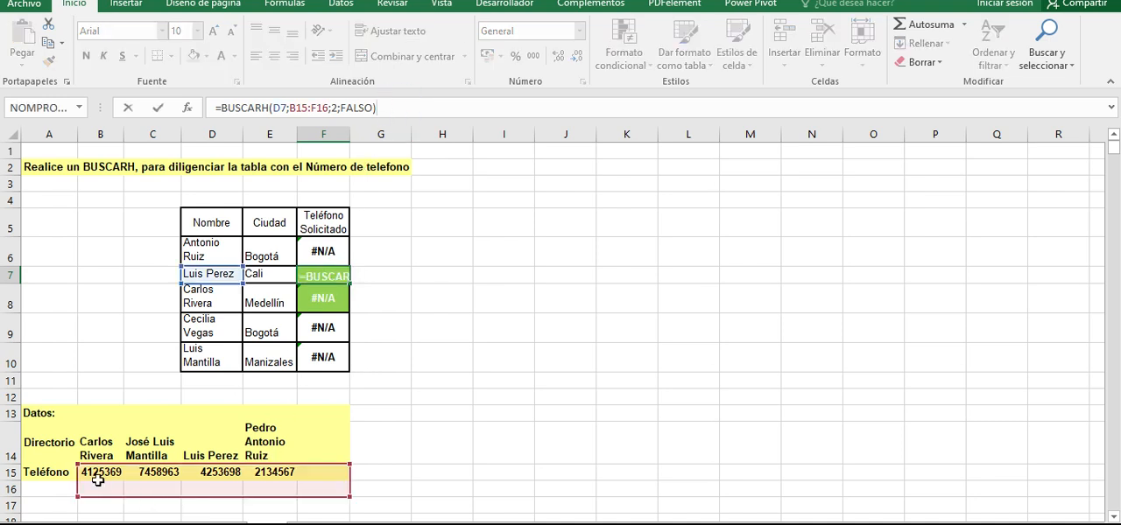
{"action": "left_click", "coordinate": [306, 487]}
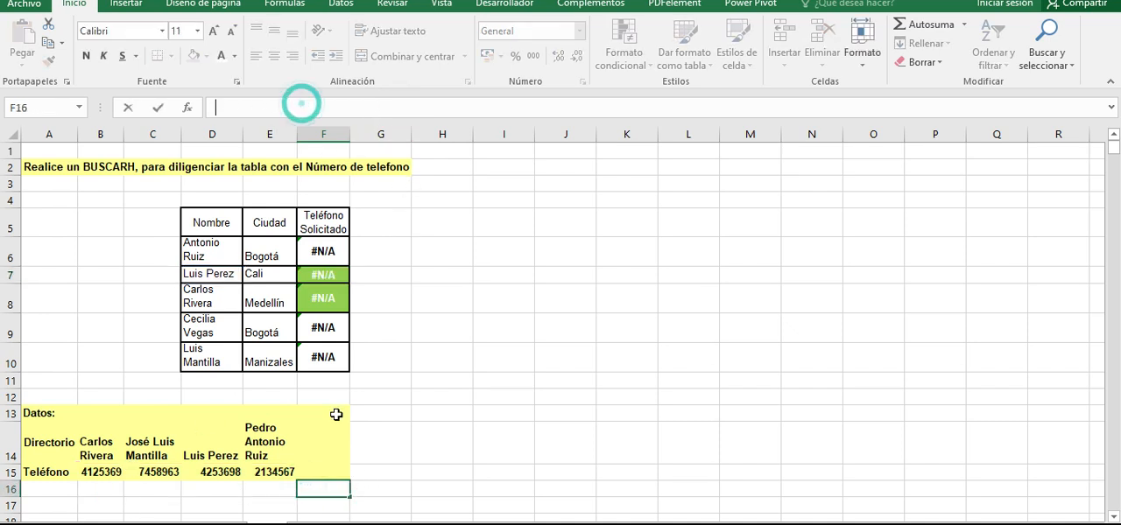
{"action": "left_click", "coordinate": [323, 275]}
{"action": "left_click", "coordinate": [404, 107]}
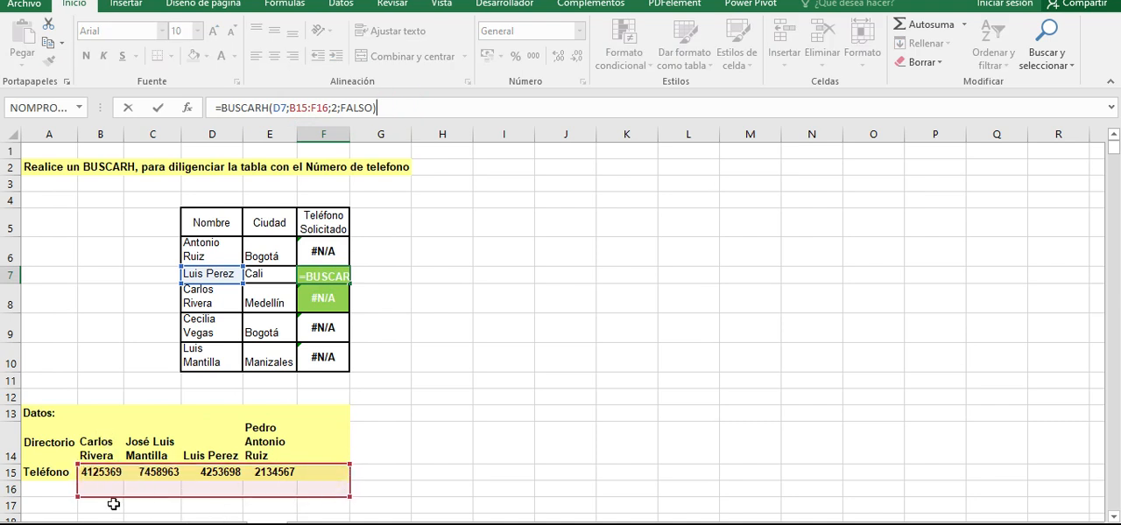
{"action": "key", "text": "ctrl+Return"}
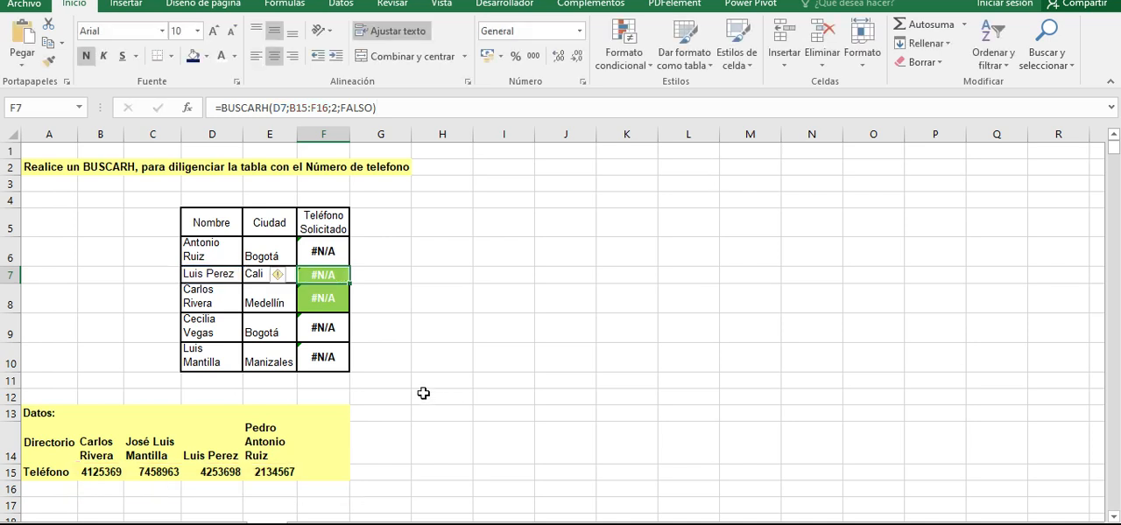
- Examine the lookup table ranges referenced by the copied BUSCARH formulas in F8, F9 and F10
{"action": "left_click", "coordinate": [316, 301]}
{"action": "left_click", "coordinate": [399, 107]}
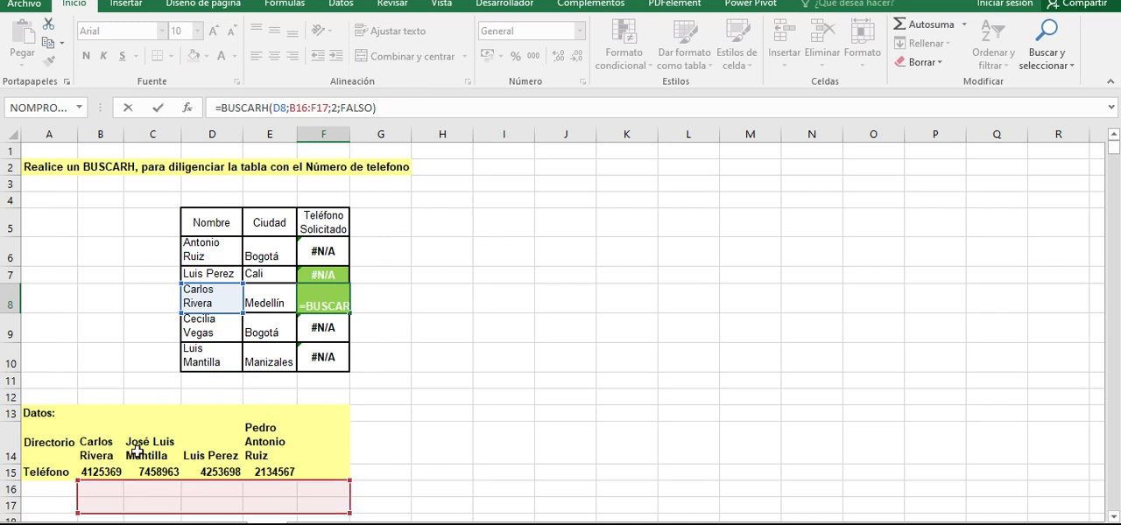
{"action": "key", "text": "ctrl+Return"}
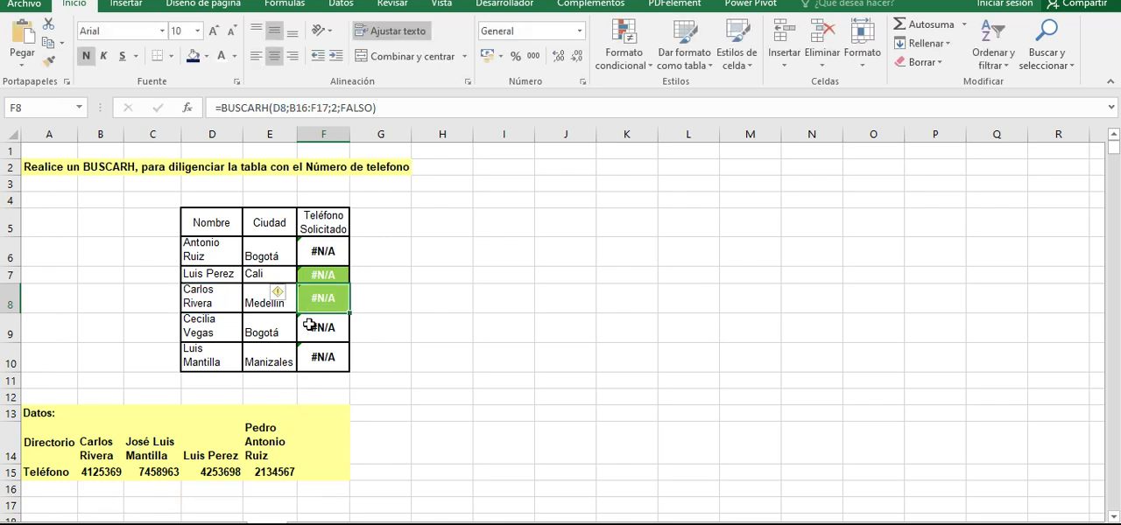
{"action": "left_click", "coordinate": [311, 327]}
{"action": "double_click", "coordinate": [311, 326]}
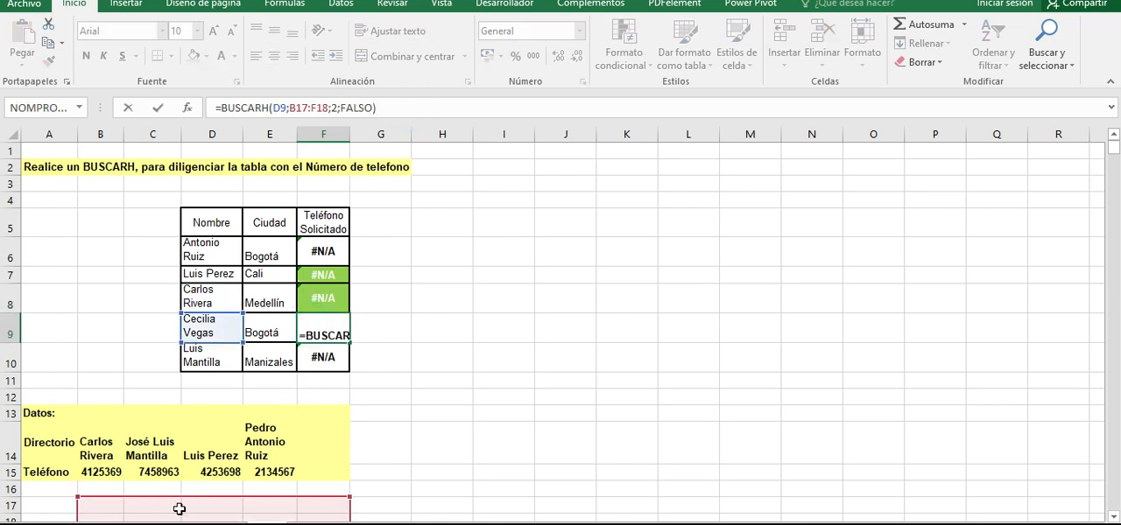
{"action": "key", "text": "ctrl+Return"}
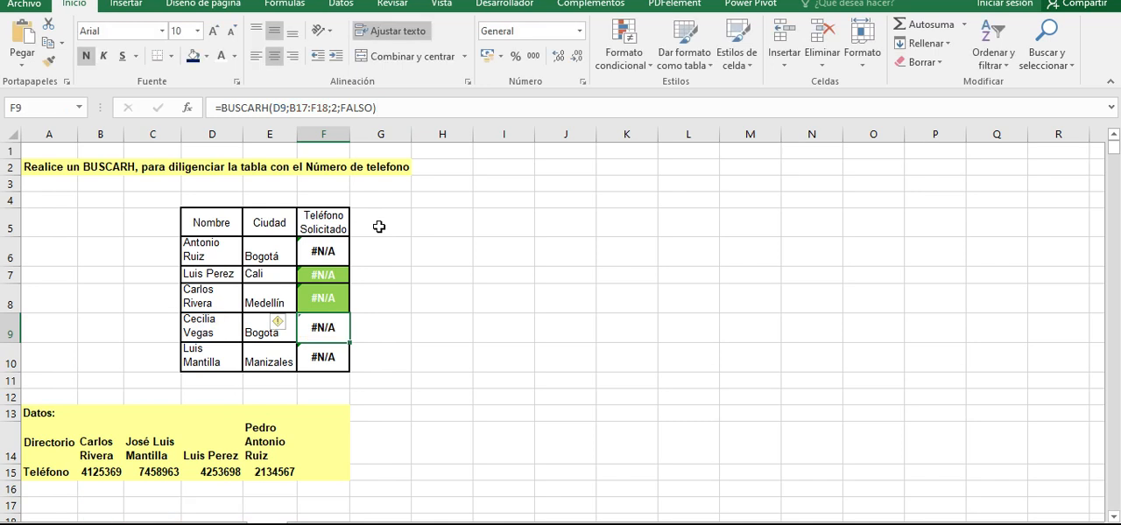
{"action": "left_click", "coordinate": [322, 357]}
{"action": "left_click", "coordinate": [398, 102]}
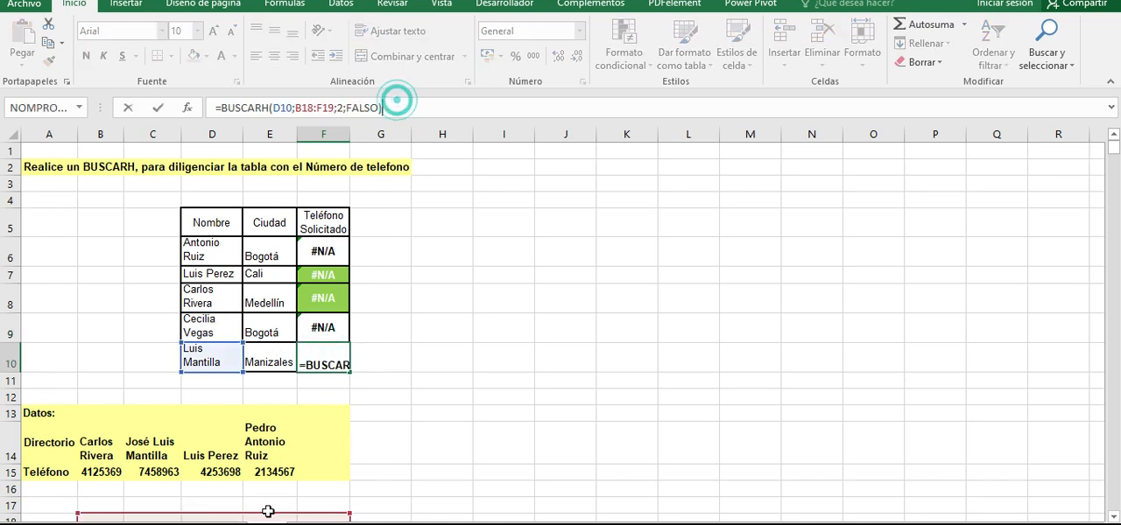
- Compare the lookup value and table range arguments of the original formula in F6 with those of the copy in F7
{"action": "left_click", "coordinate": [328, 253]}
{"action": "left_click", "coordinate": [407, 109]}
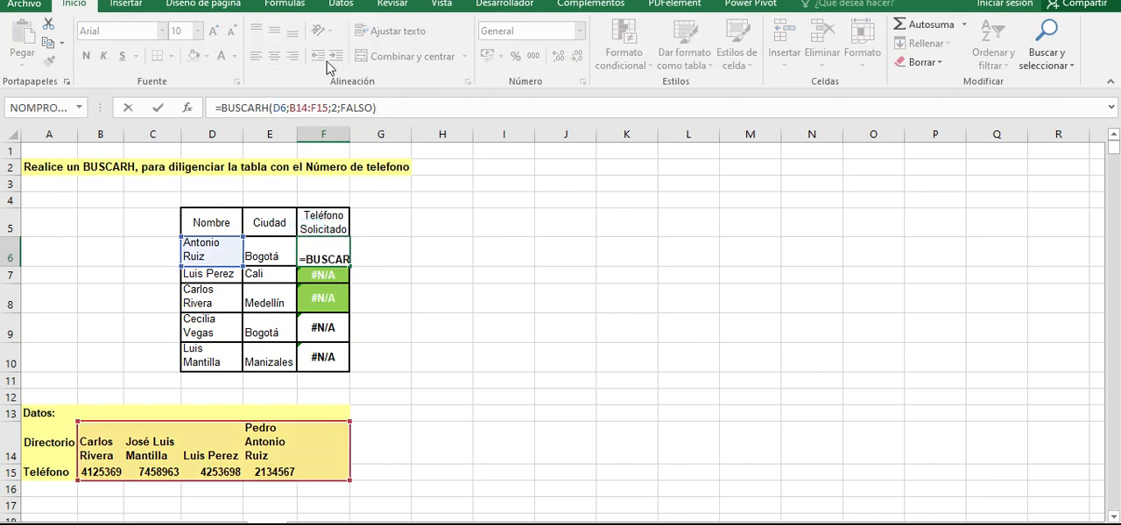
{"action": "left_click_drag", "start_coordinate": [219, 107], "coordinate": [286, 113]}
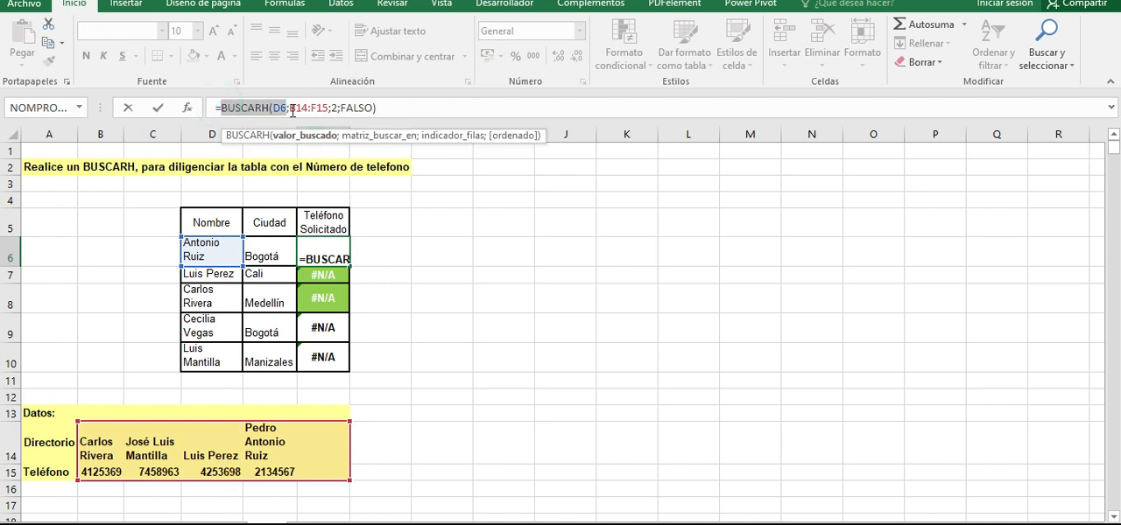
{"action": "key", "text": "ctrl+Return"}
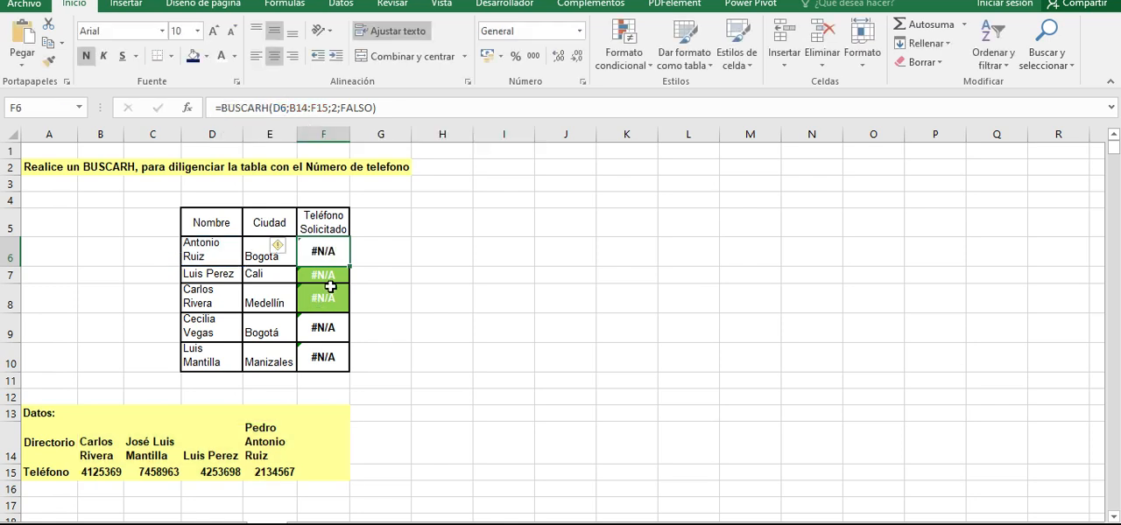
{"action": "left_click", "coordinate": [334, 275]}
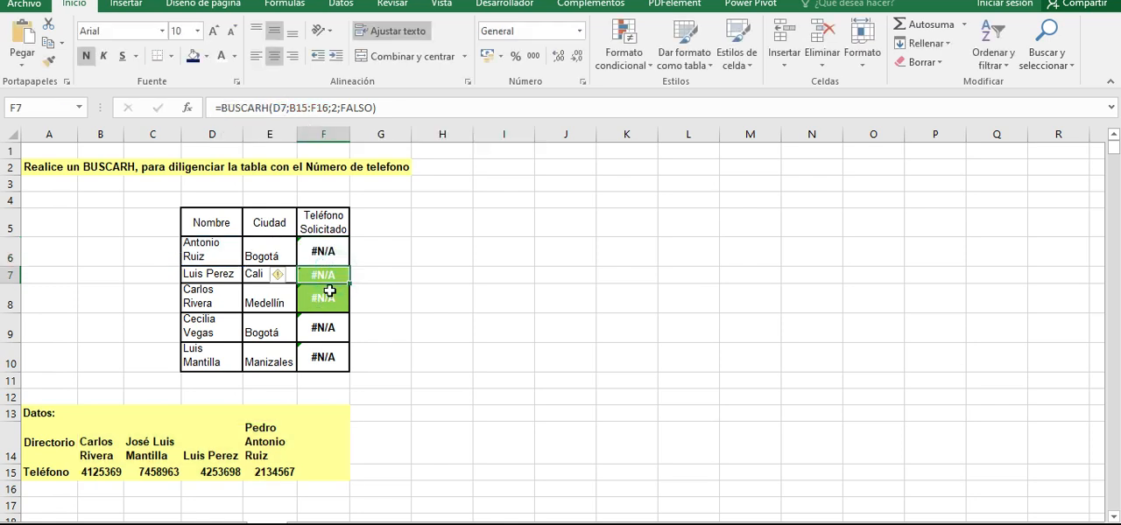
{"action": "left_click", "coordinate": [392, 107]}
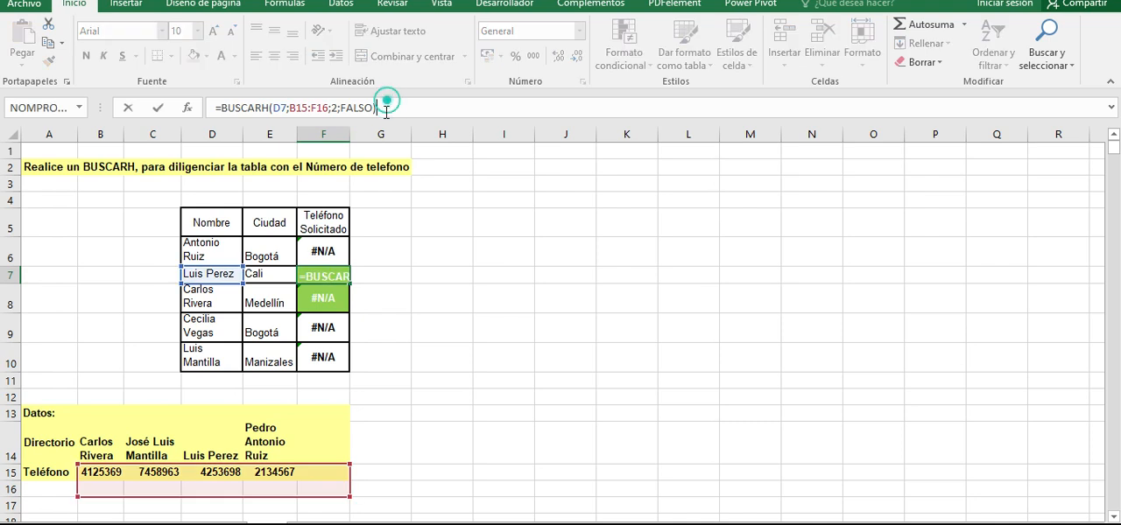
{"action": "left_click", "coordinate": [280, 107]}
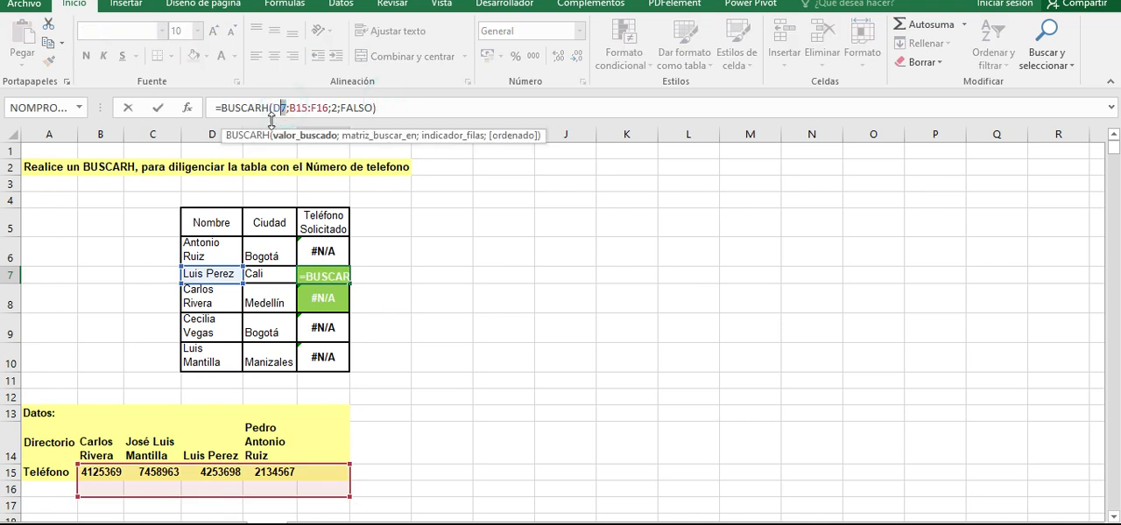
{"action": "left_click_drag", "start_coordinate": [290, 107], "coordinate": [316, 107]}
{"action": "left_click", "coordinate": [308, 111]}
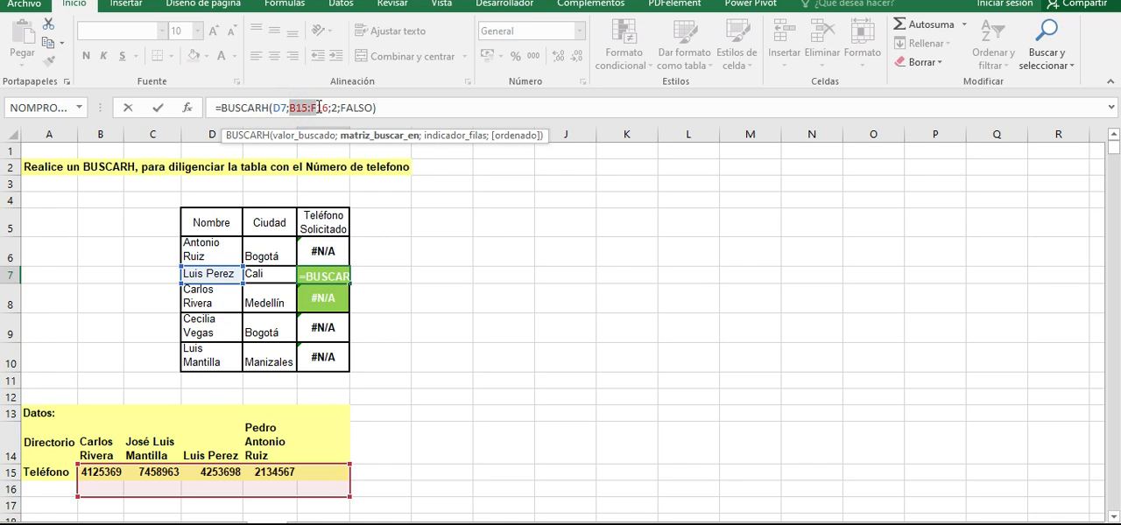
{"action": "left_click", "coordinate": [299, 106]}
{"action": "left_click_drag", "start_coordinate": [290, 106], "coordinate": [330, 107]}
{"action": "key", "text": "ctrl+Return"}
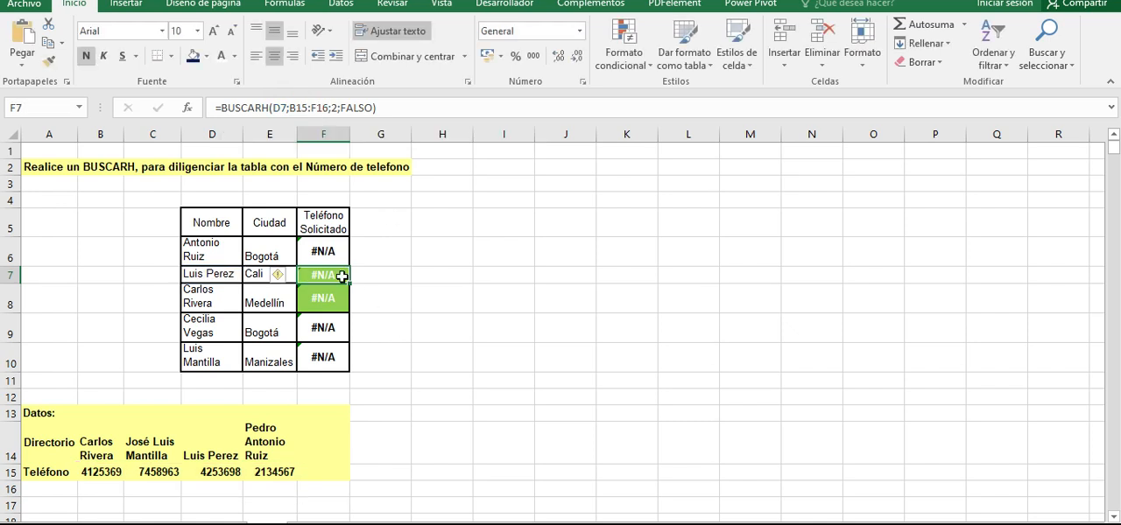
- Make the lookup table range in F6's BUSCARH formula absolute as $B$14:$F$15
{"action": "left_click", "coordinate": [328, 252]}
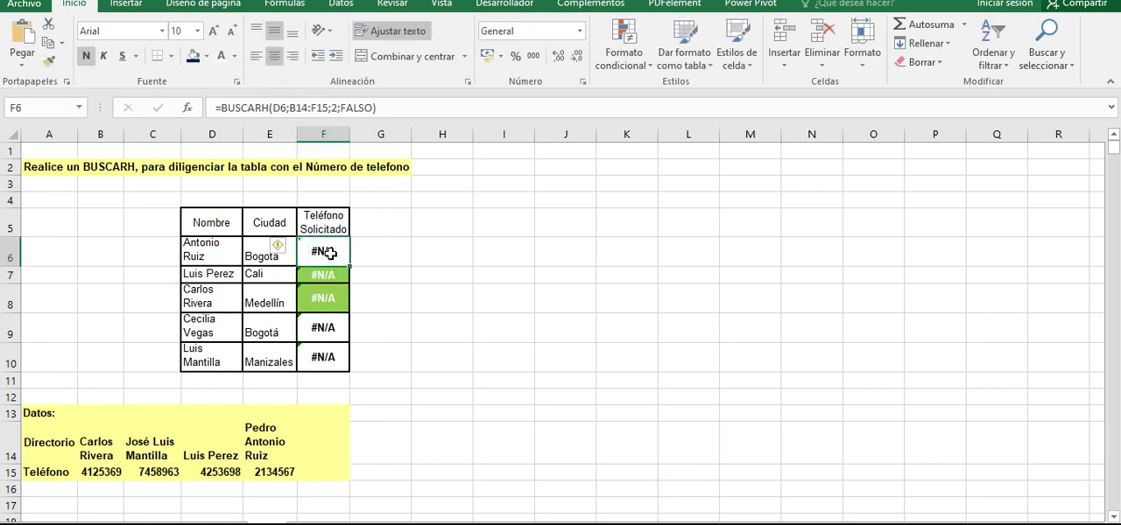
{"action": "left_click", "coordinate": [392, 108]}
{"action": "left_click", "coordinate": [299, 108]}
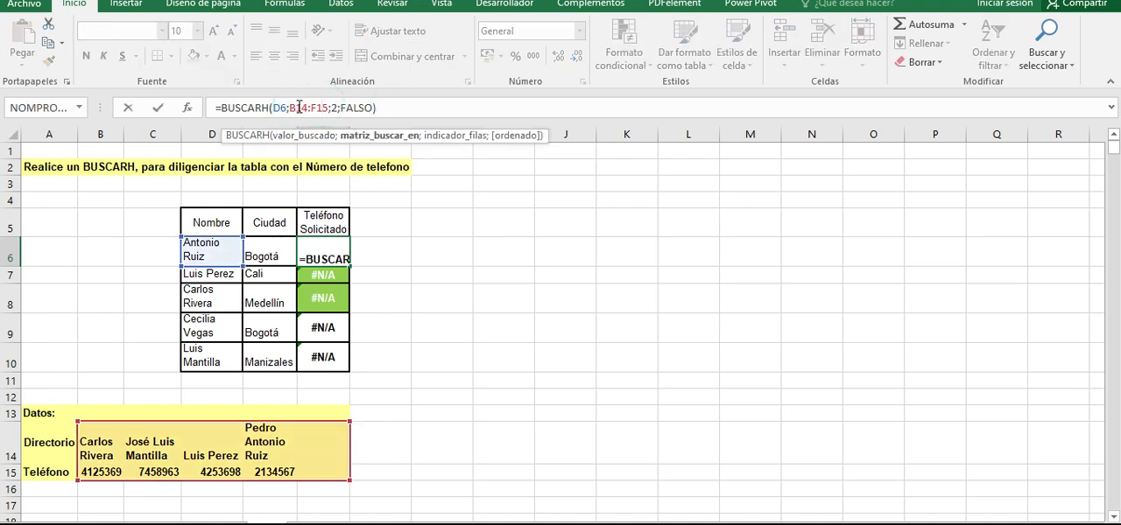
{"action": "left_click", "coordinate": [308, 114]}
{"action": "key", "text": "F4"}
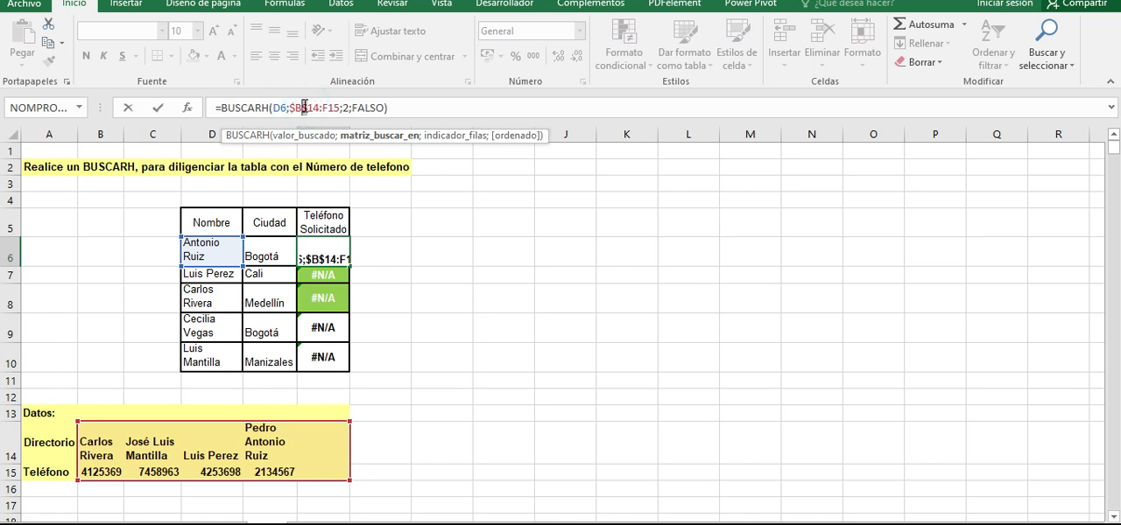
{"action": "left_click", "coordinate": [332, 108]}
{"action": "key", "text": "F4"}
{"action": "left_click_drag", "start_coordinate": [290, 108], "coordinate": [346, 103]}
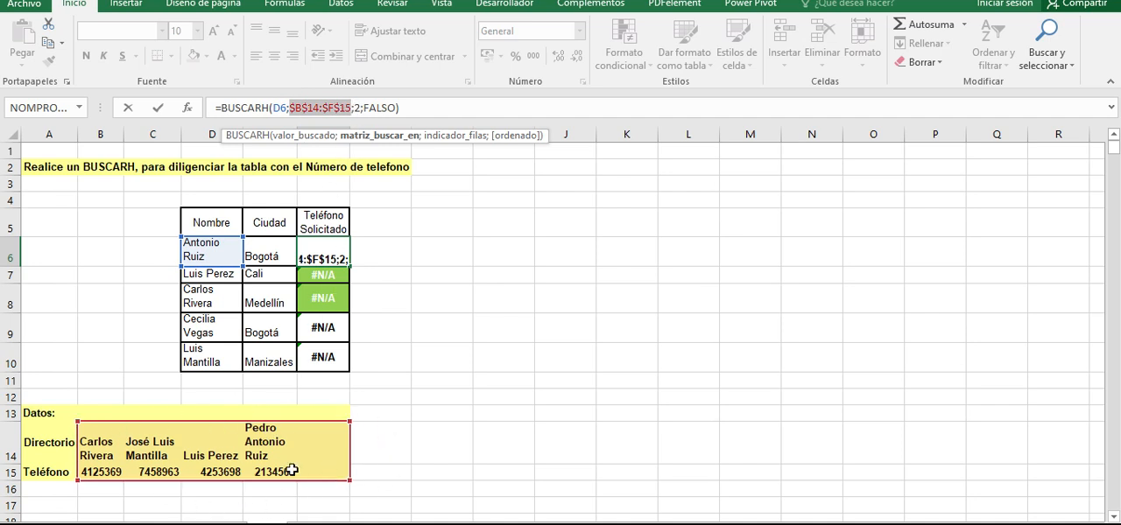
{"action": "left_click", "coordinate": [422, 103]}
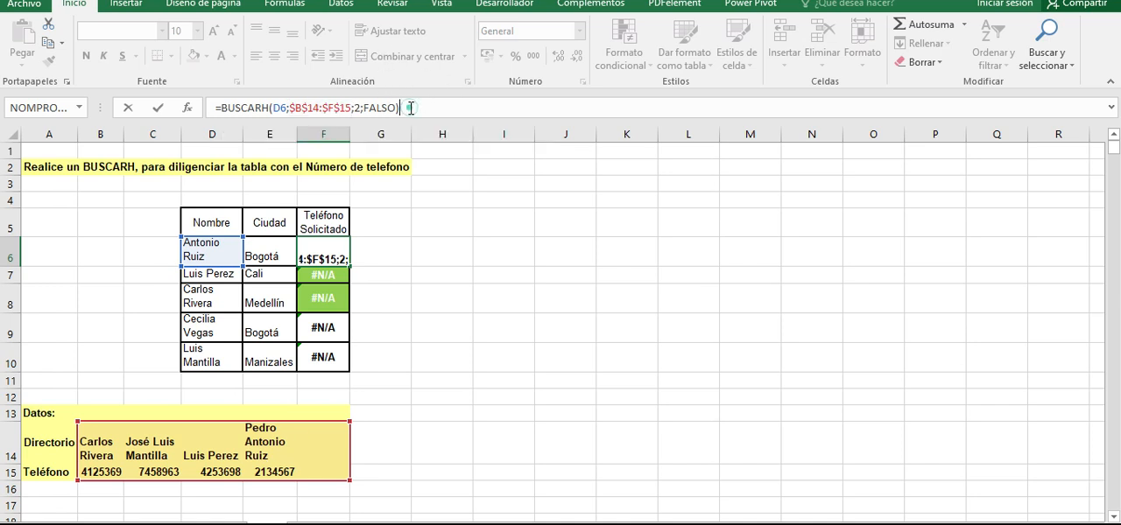
{"action": "left_click", "coordinate": [422, 109]}
{"action": "key", "text": "Return"}
- Copy the corrected BUSCARH formula from F6 down through F10
{"action": "left_click", "coordinate": [331, 253]}
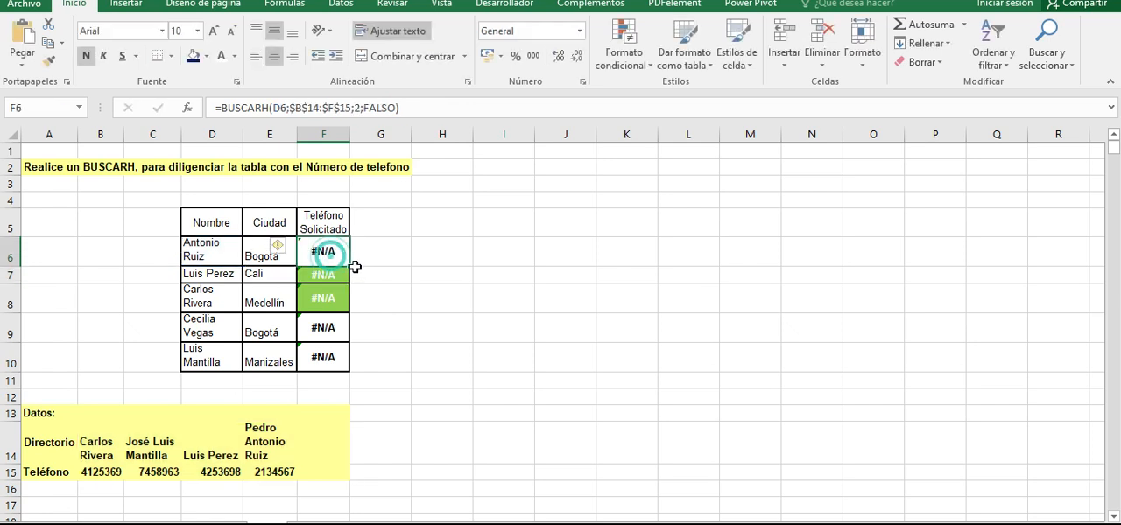
{"action": "left_click_drag", "start_coordinate": [355, 266], "coordinate": [355, 370]}
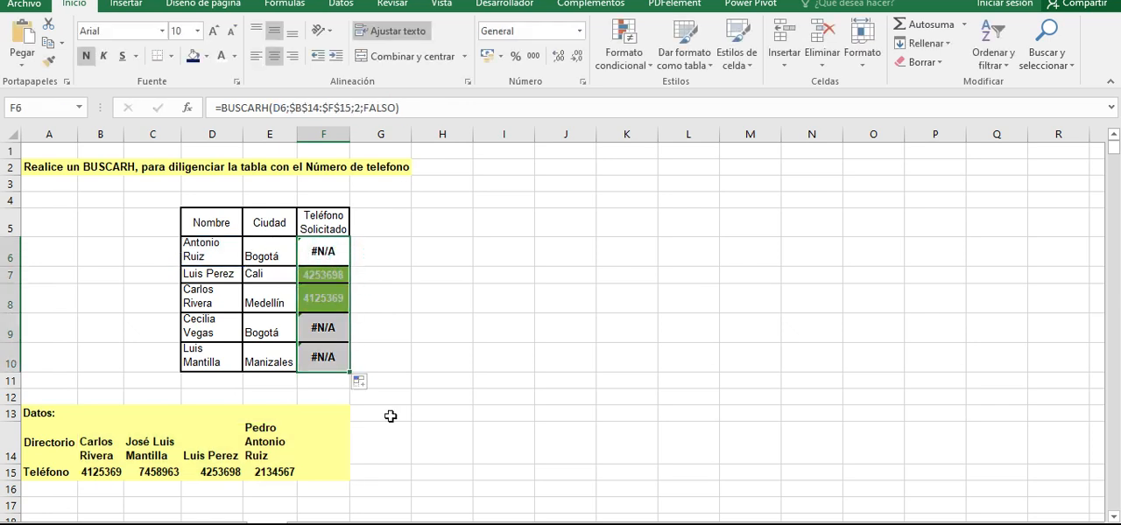
{"action": "left_click", "coordinate": [401, 326]}
- Examine the BUSCARH formulas in F9 and F10, including the lookup value and table range used in F9
{"action": "left_click", "coordinate": [329, 329]}
{"action": "left_click", "coordinate": [327, 353]}
{"action": "left_click", "coordinate": [327, 324]}
{"action": "left_click", "coordinate": [316, 347]}
{"action": "left_click", "coordinate": [330, 325]}
{"action": "left_click", "coordinate": [325, 355]}
{"action": "left_click", "coordinate": [324, 326]}
{"action": "left_click", "coordinate": [328, 355]}
{"action": "left_click", "coordinate": [320, 335]}
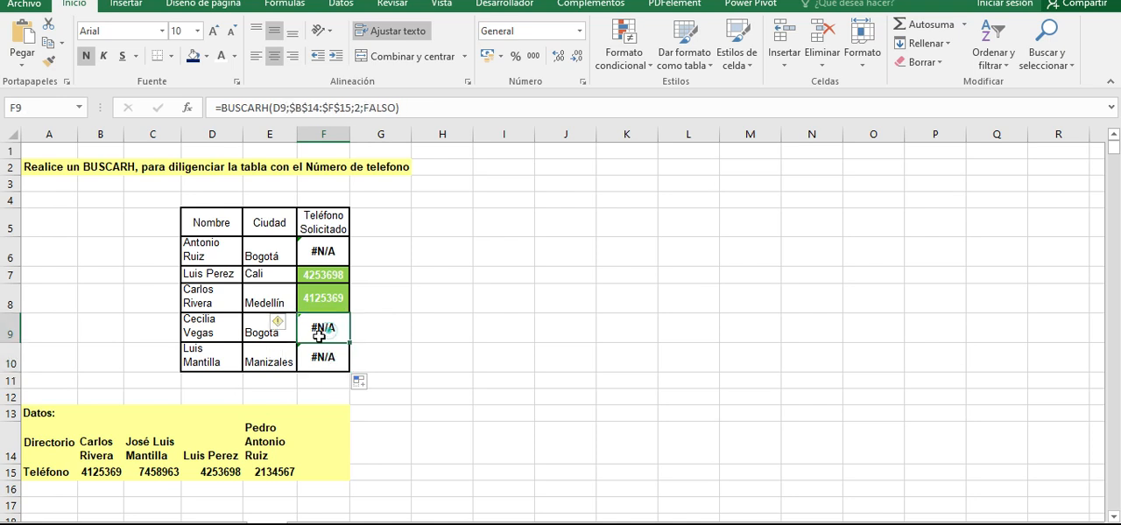
{"action": "left_click", "coordinate": [336, 333]}
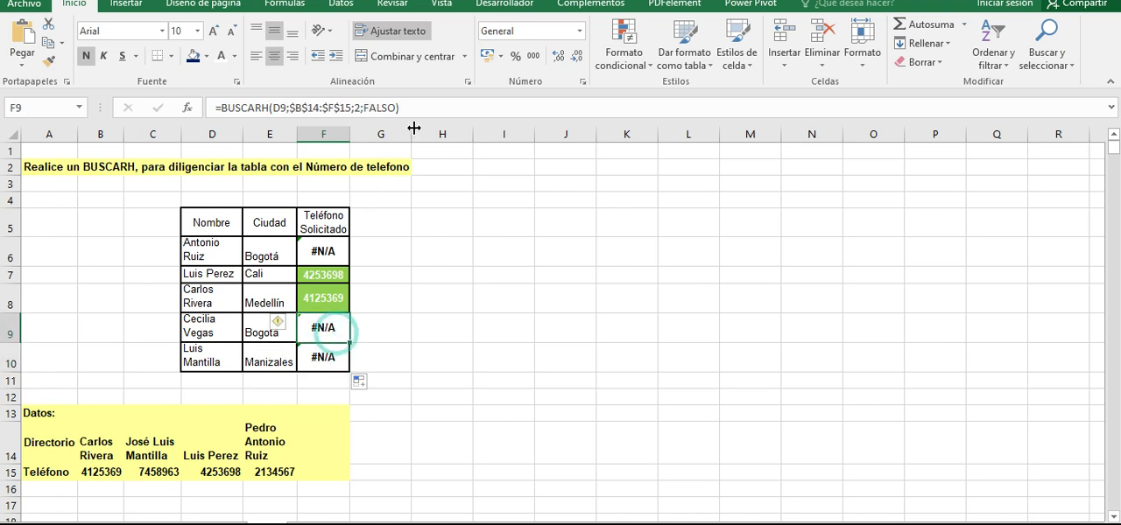
{"action": "left_click", "coordinate": [421, 108]}
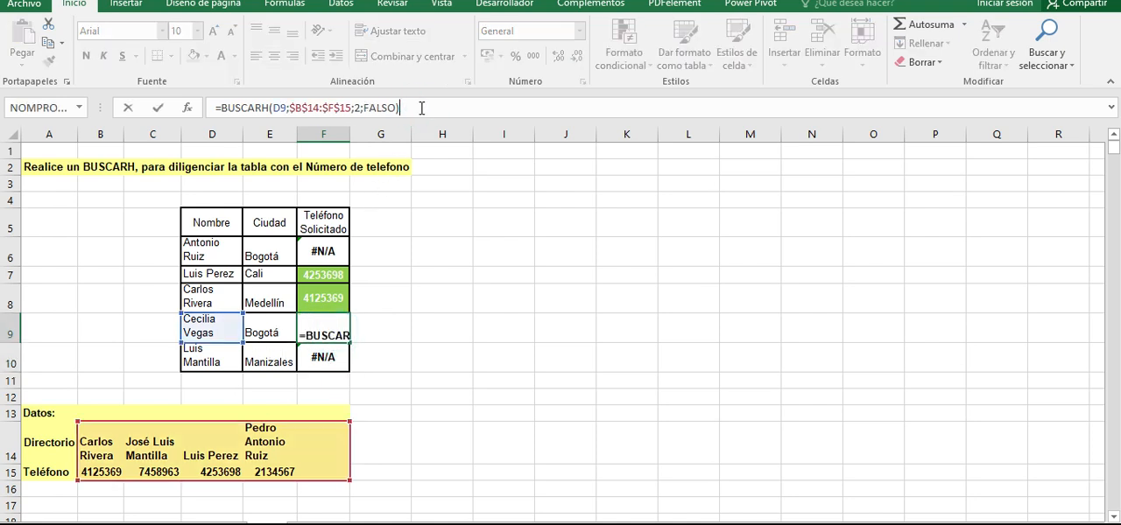
{"action": "key", "text": "Return"}
- Compare the names in D9 and D10 with the directory names in B14:E14 to explain the results in F9 and F10
{"action": "left_click", "coordinate": [211, 330]}
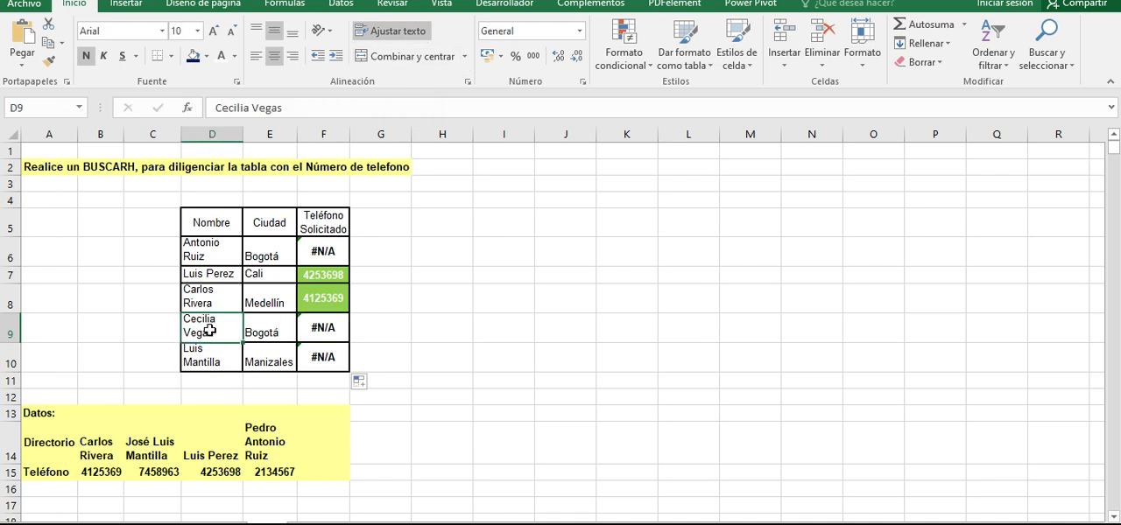
{"action": "left_click_drag", "start_coordinate": [92, 445], "coordinate": [293, 438]}
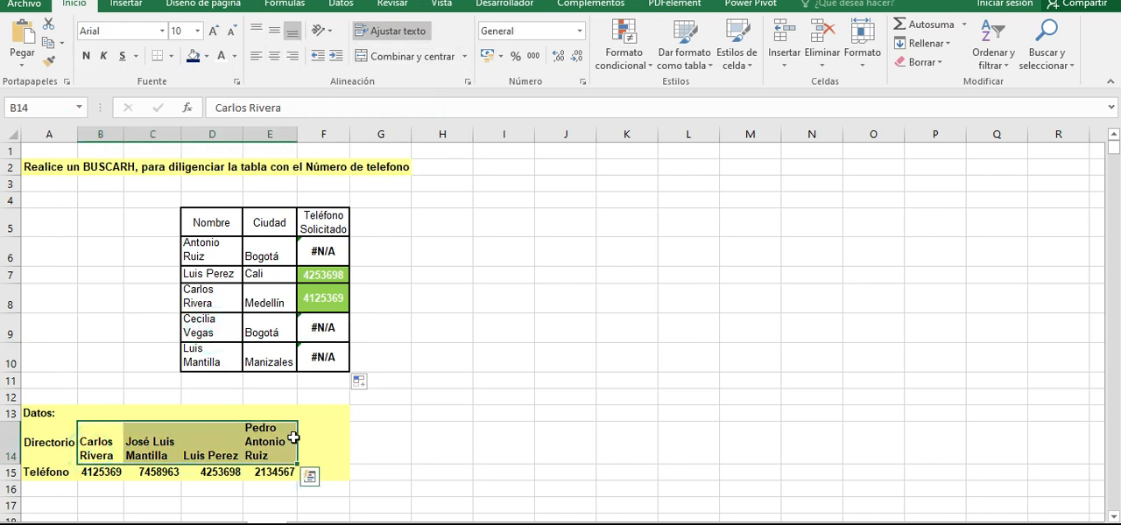
{"action": "left_click", "coordinate": [206, 355]}
{"action": "left_click_drag", "start_coordinate": [90, 448], "coordinate": [273, 433]}
{"action": "left_click", "coordinate": [233, 438]}
{"action": "left_click", "coordinate": [153, 440]}
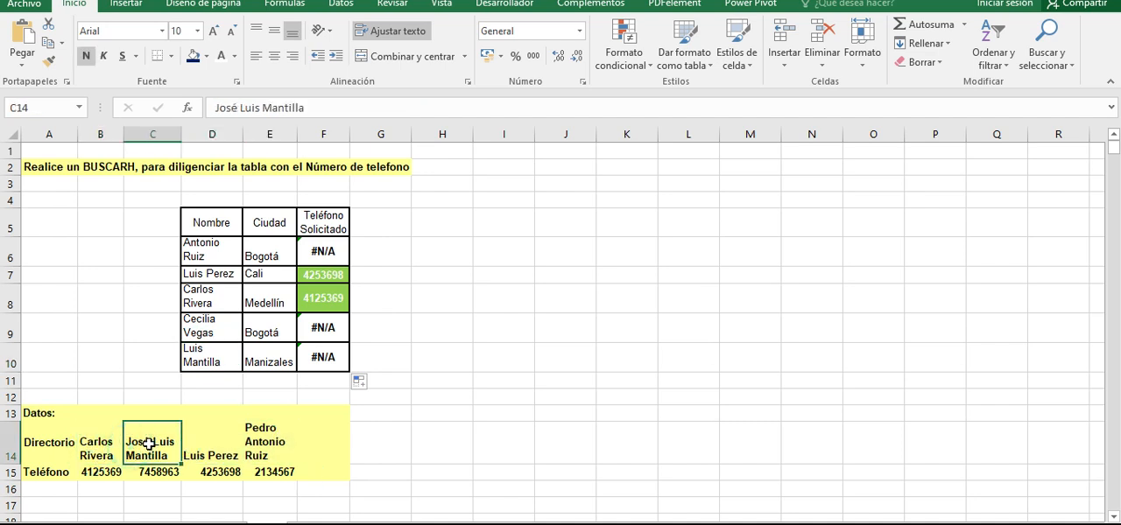
{"action": "left_click", "coordinate": [322, 359]}
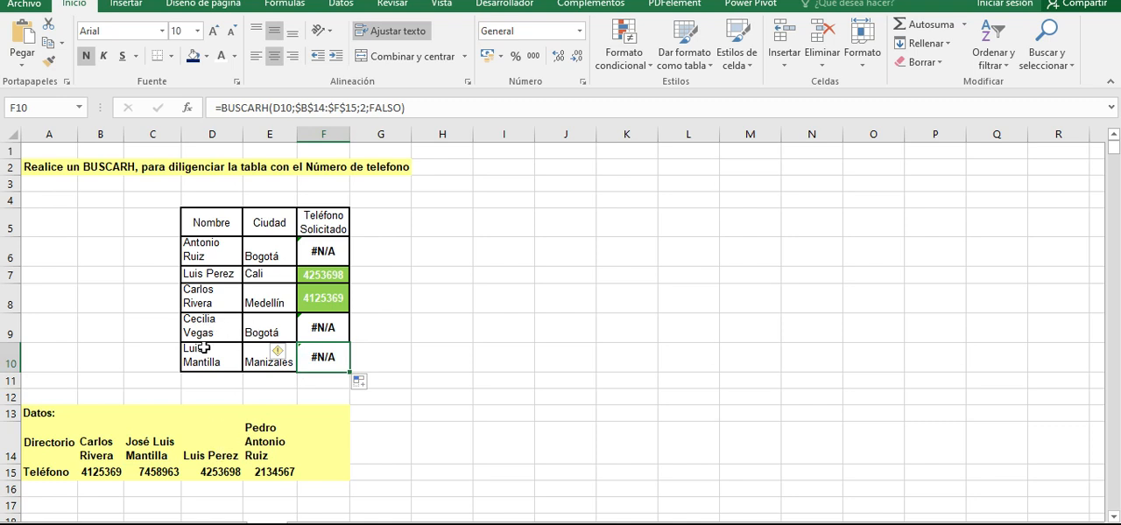
{"action": "left_click", "coordinate": [203, 348]}
{"action": "left_click_drag", "start_coordinate": [96, 442], "coordinate": [252, 455]}
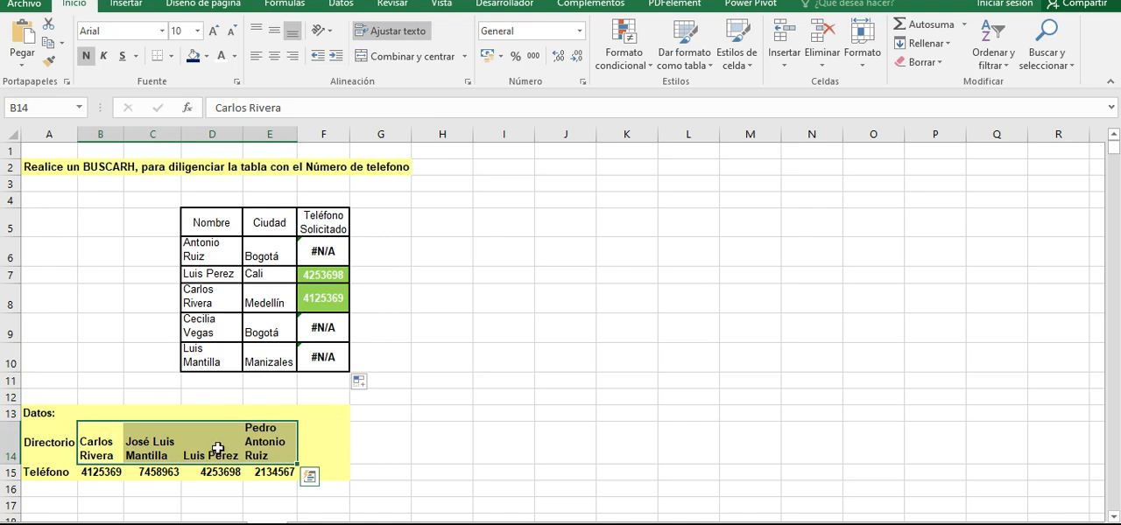
{"action": "left_click", "coordinate": [324, 358]}
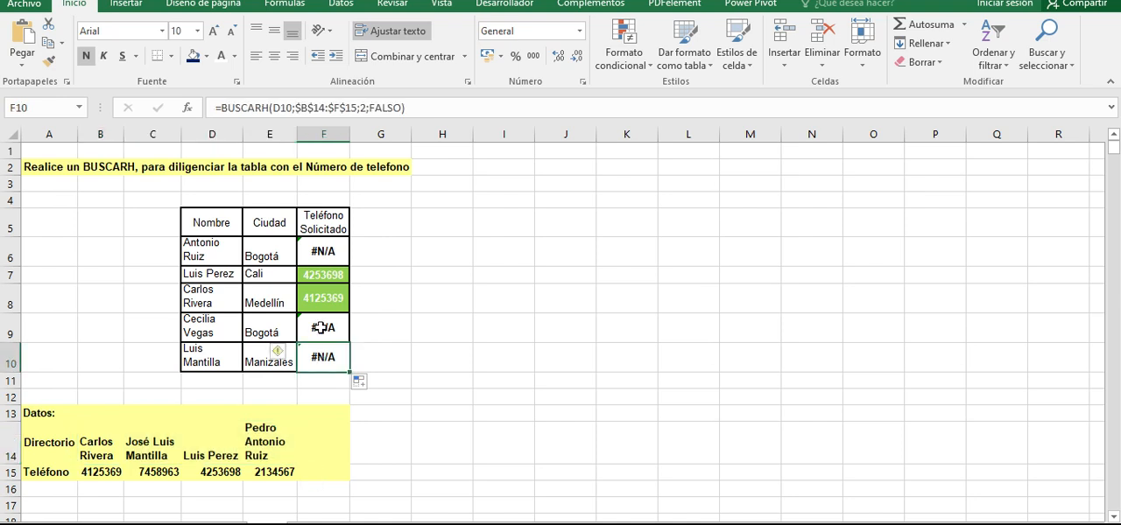
{"action": "left_click", "coordinate": [320, 327]}
- Check the phone results in F7 and F8 against the matching directory entries in D14:D15 and B14:B15
{"action": "left_click", "coordinate": [321, 274]}
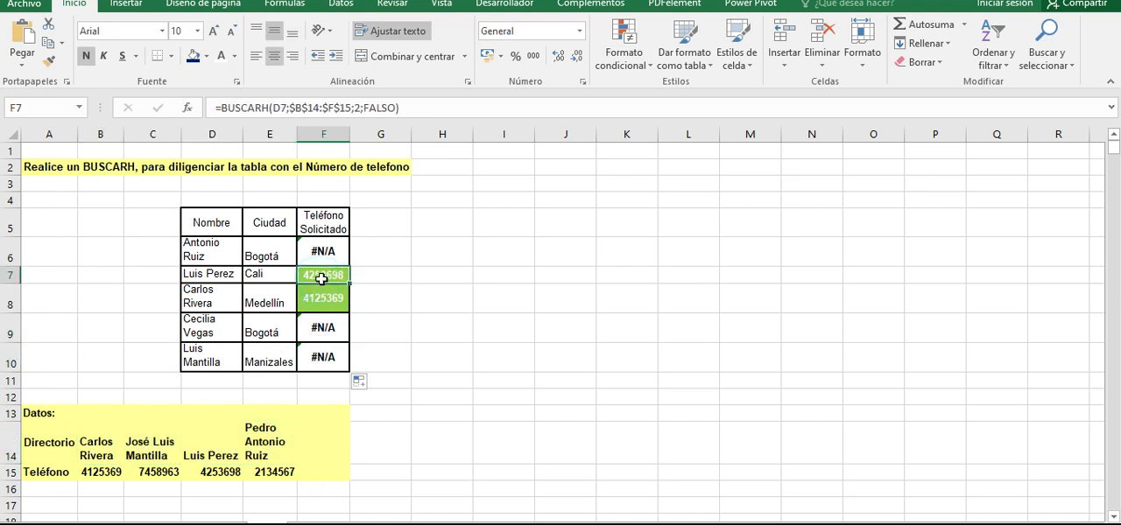
{"action": "left_click", "coordinate": [189, 274]}
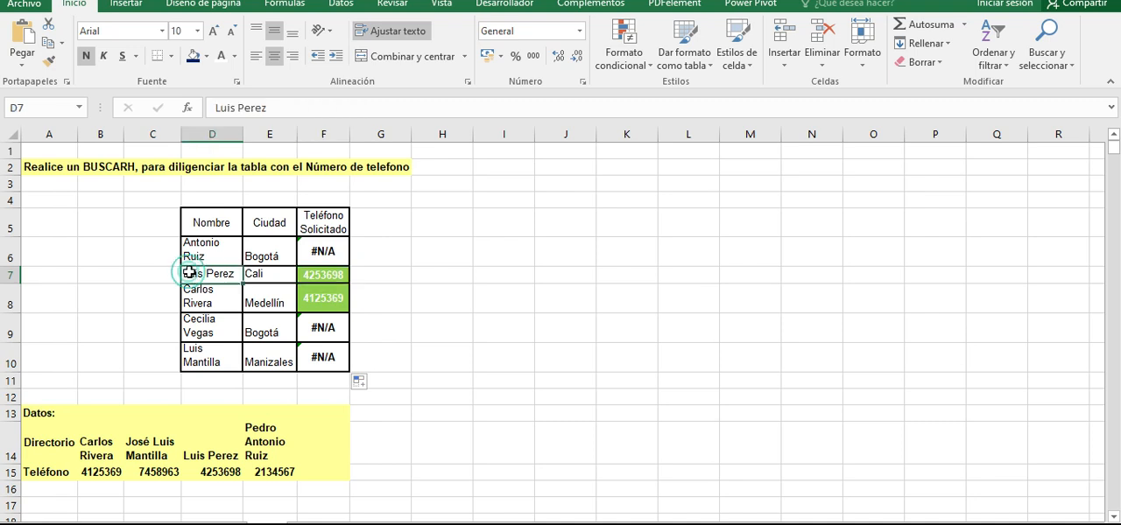
{"action": "left_click", "coordinate": [212, 451]}
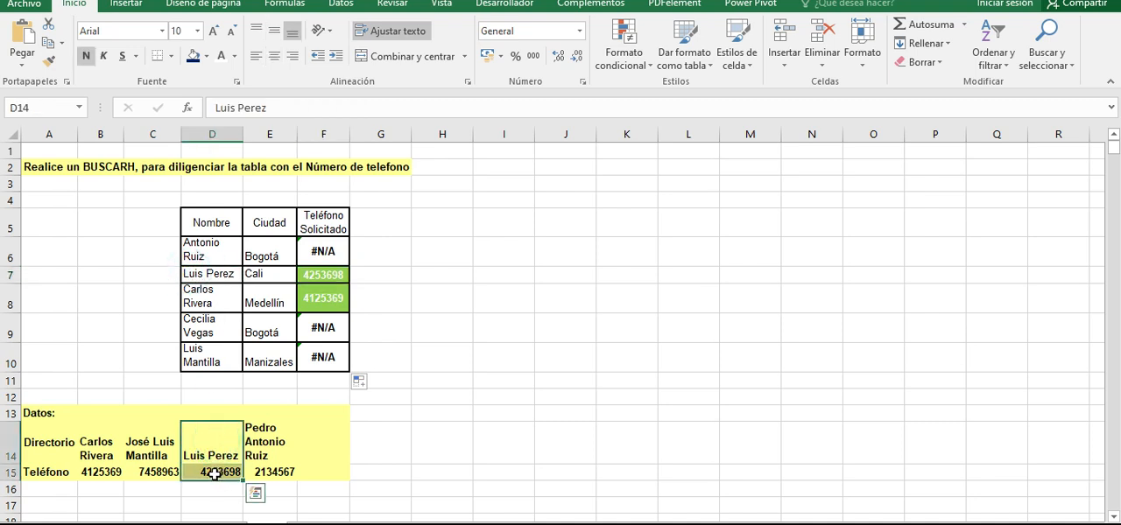
{"action": "left_click", "coordinate": [212, 473]}
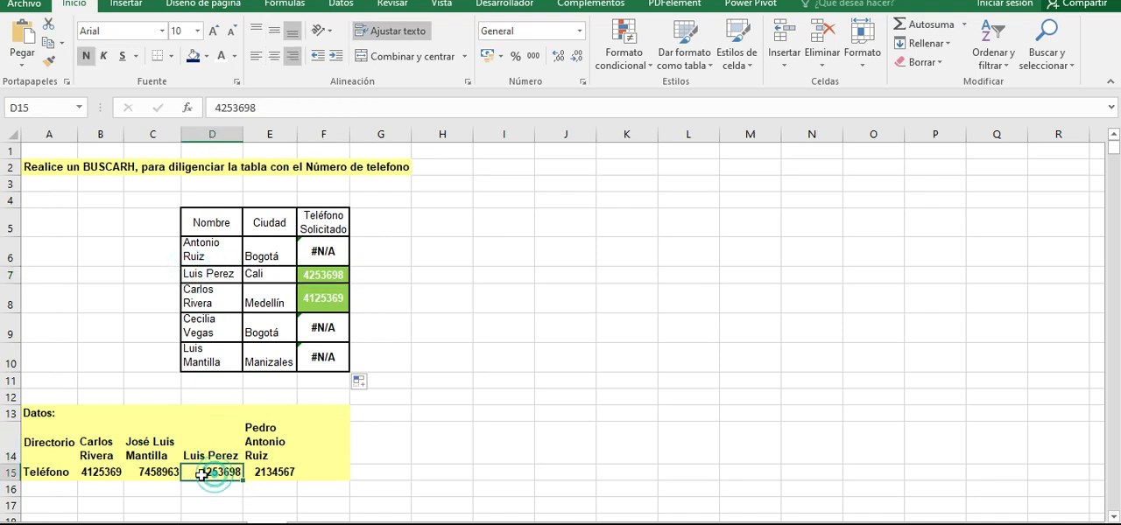
{"action": "left_click", "coordinate": [320, 273]}
{"action": "left_click", "coordinate": [212, 303]}
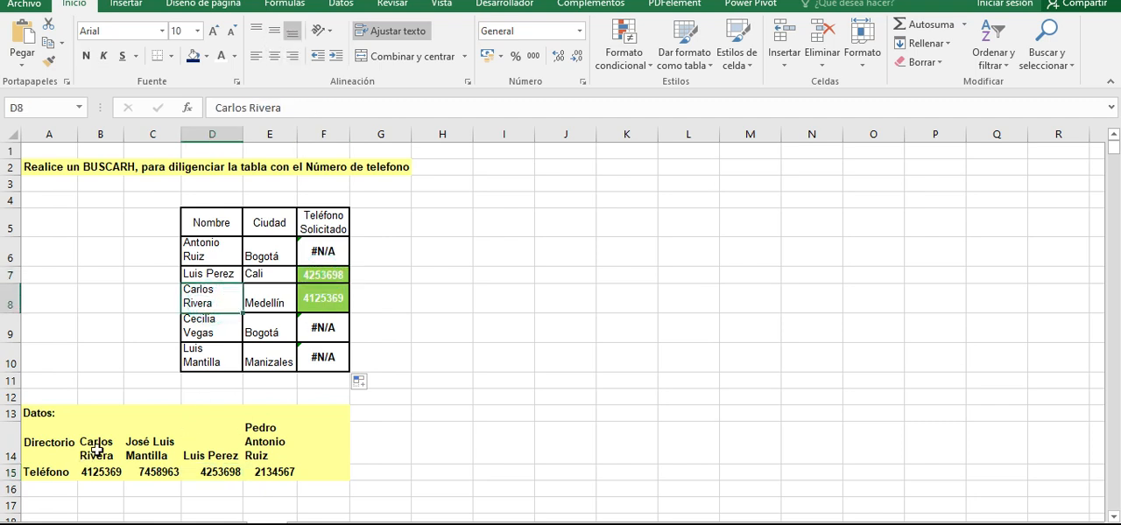
{"action": "left_click_drag", "start_coordinate": [98, 449], "coordinate": [87, 470]}
{"action": "left_click", "coordinate": [328, 297]}
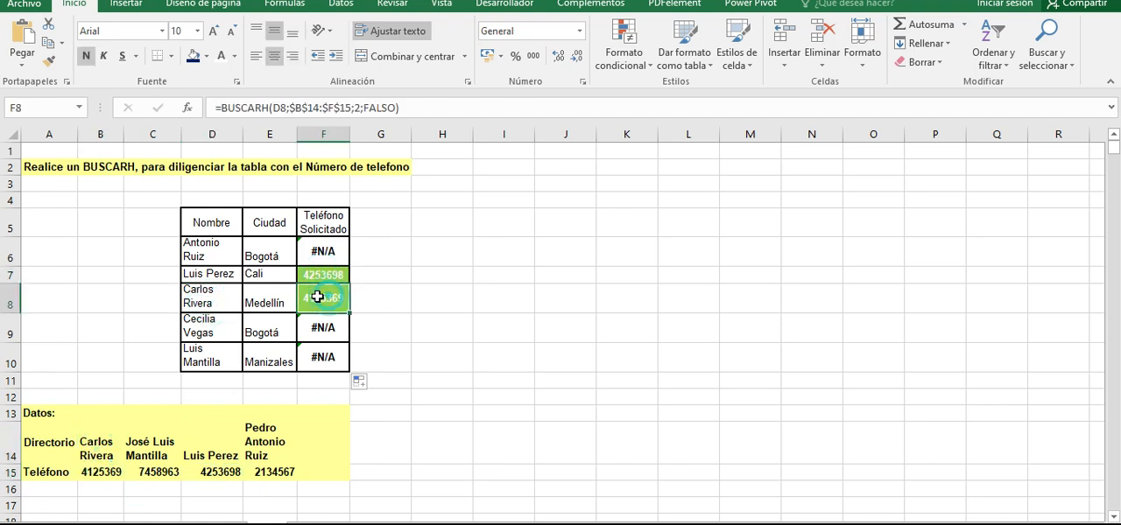
- Add the missing first name in D10 so it matches the directory name in C14, and check F10
{"action": "double_click", "coordinate": [205, 354]}
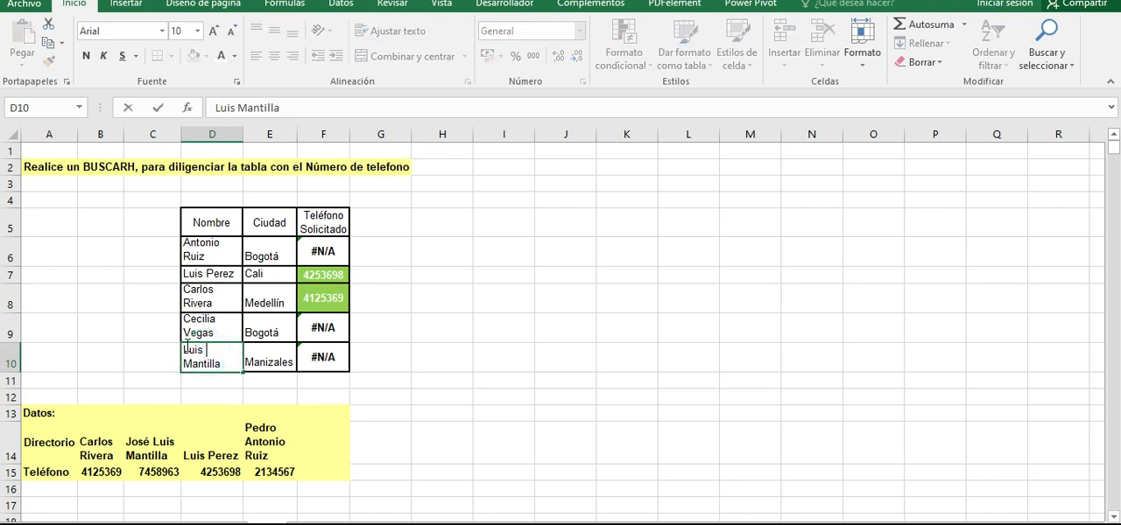
{"action": "left_click", "coordinate": [184, 352]}
{"action": "type", "text": "Jos"}
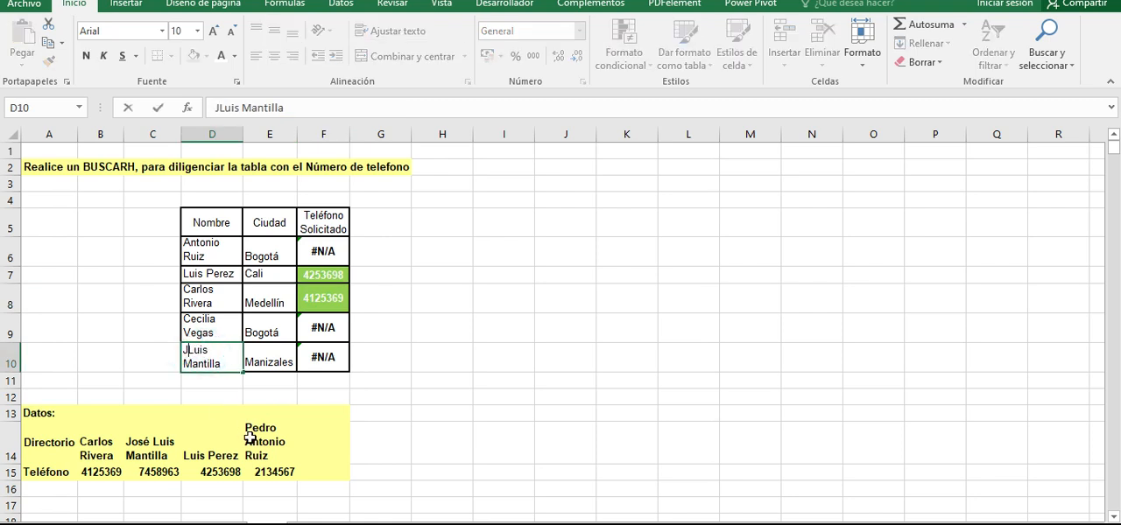
{"action": "type", "text": "é"}
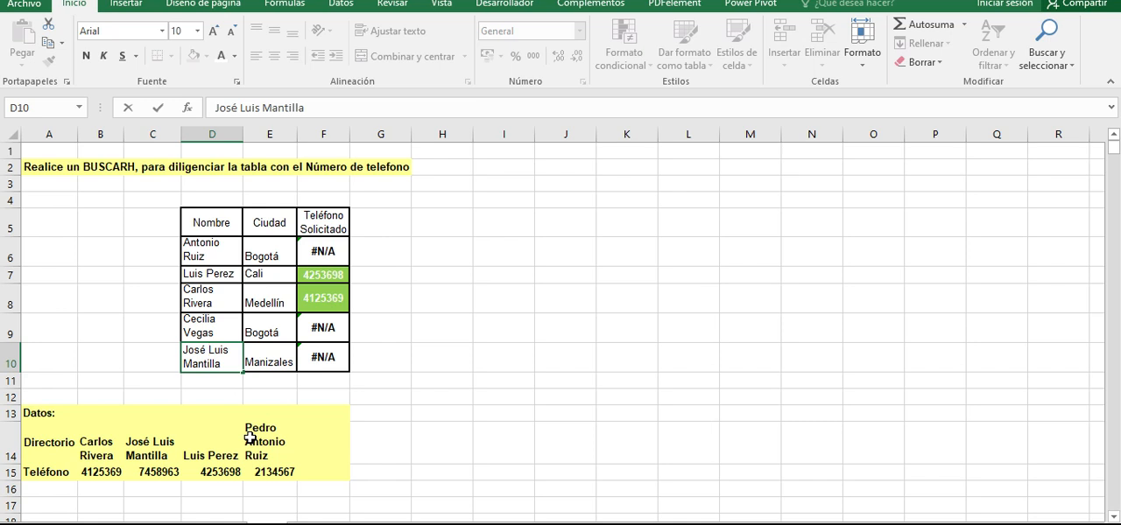
{"action": "key", "text": "Return"}
{"action": "left_click", "coordinate": [320, 357]}
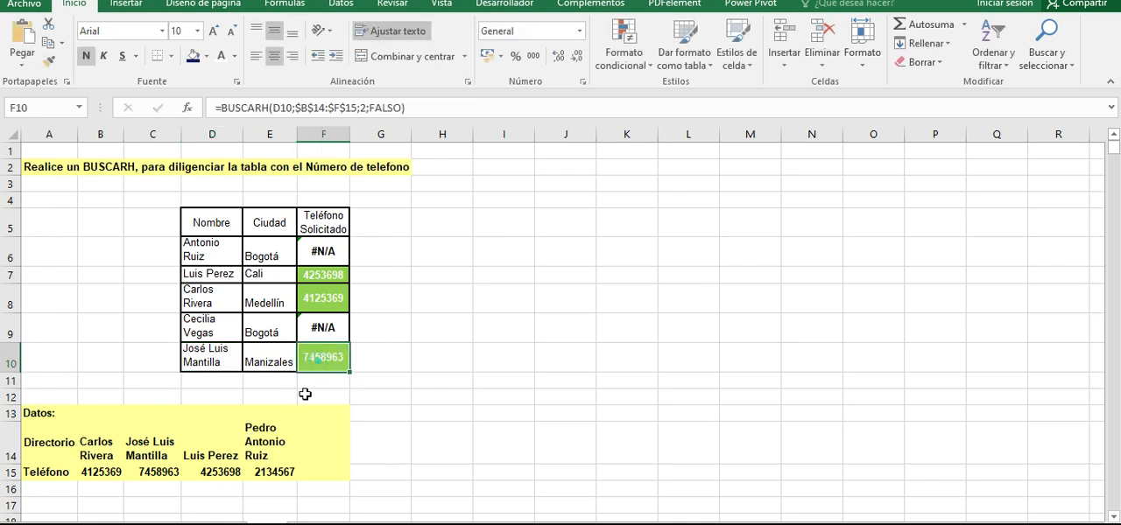
- Compare the name in D10 with C14 and examine the lookup value argument of F10's BUSCARH formula
{"action": "left_click", "coordinate": [210, 353]}
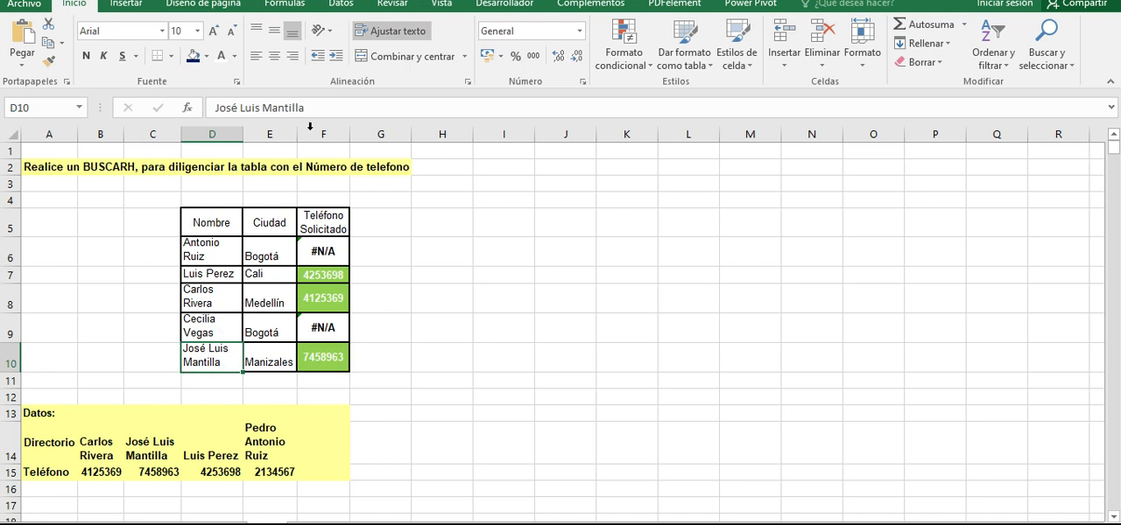
{"action": "left_click", "coordinate": [150, 457]}
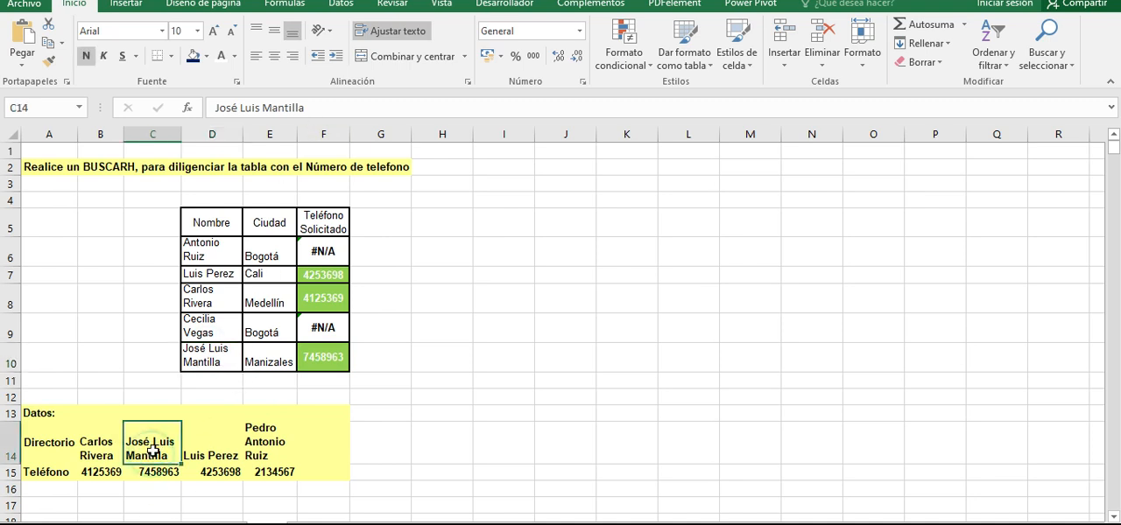
{"action": "left_click", "coordinate": [317, 357]}
{"action": "left_click", "coordinate": [456, 106]}
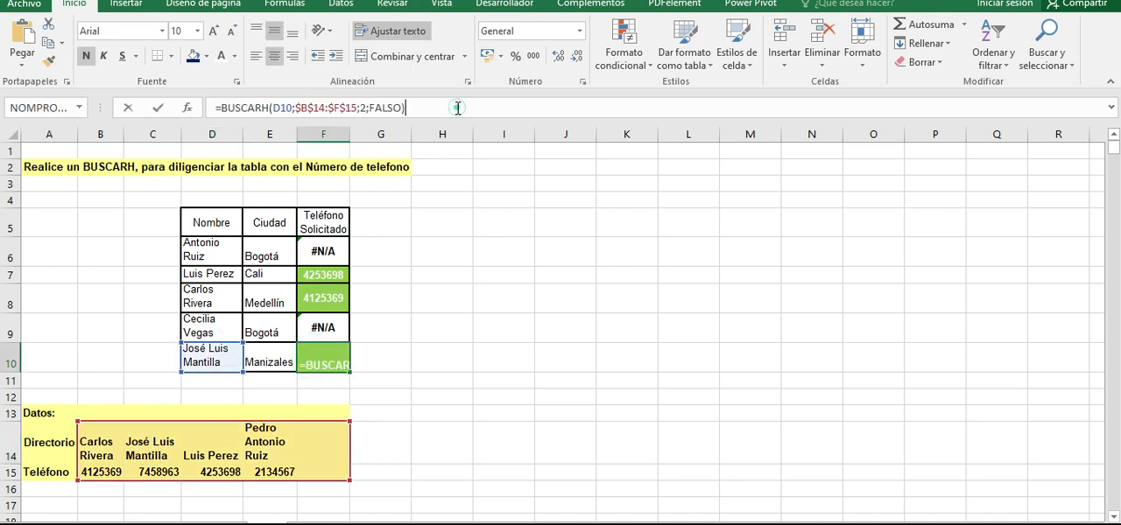
{"action": "double_click", "coordinate": [273, 108]}
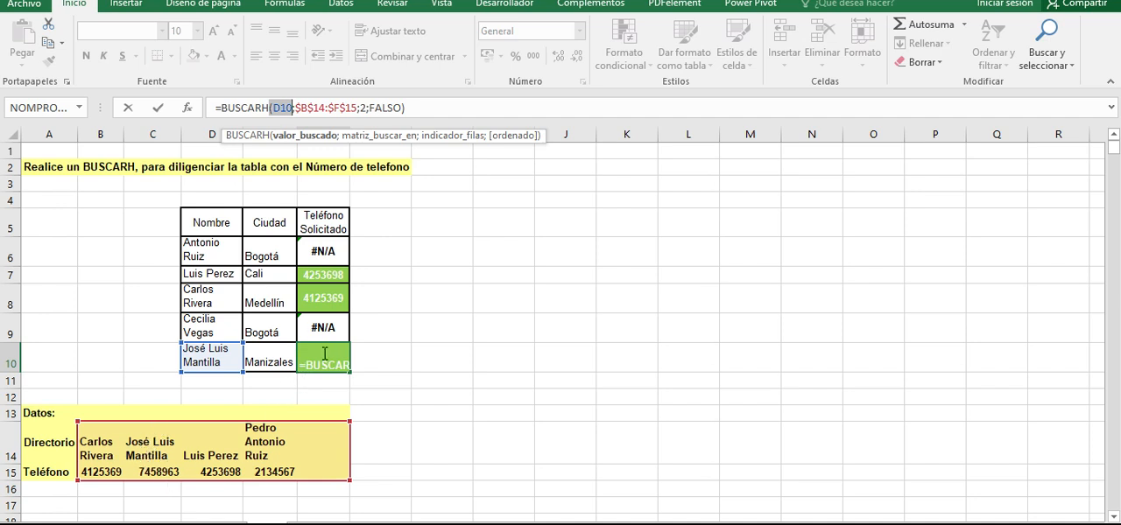
{"action": "key", "text": "ctrl+Return"}
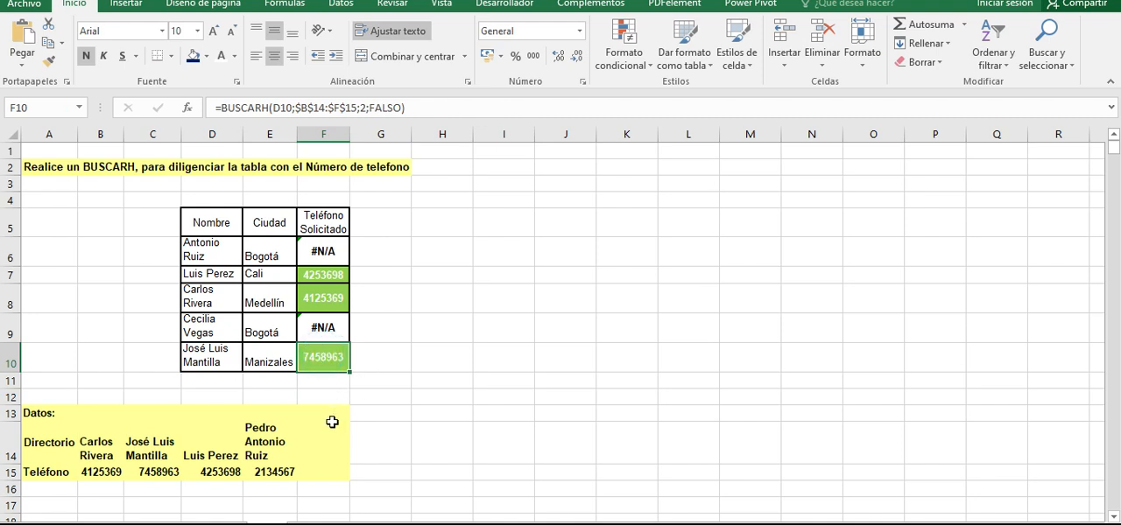
- Undo the name edit in D10
{"action": "key", "text": "ctrl+z"}
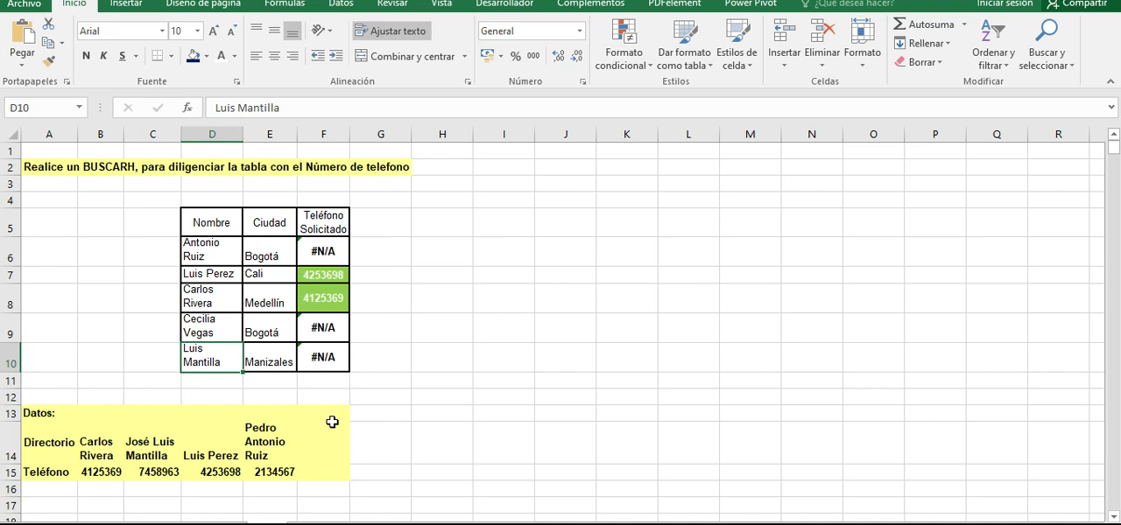
- Add the full name from D9 to the empty directory cell F14 and check the lookup result in F9
{"action": "left_click", "coordinate": [314, 443]}
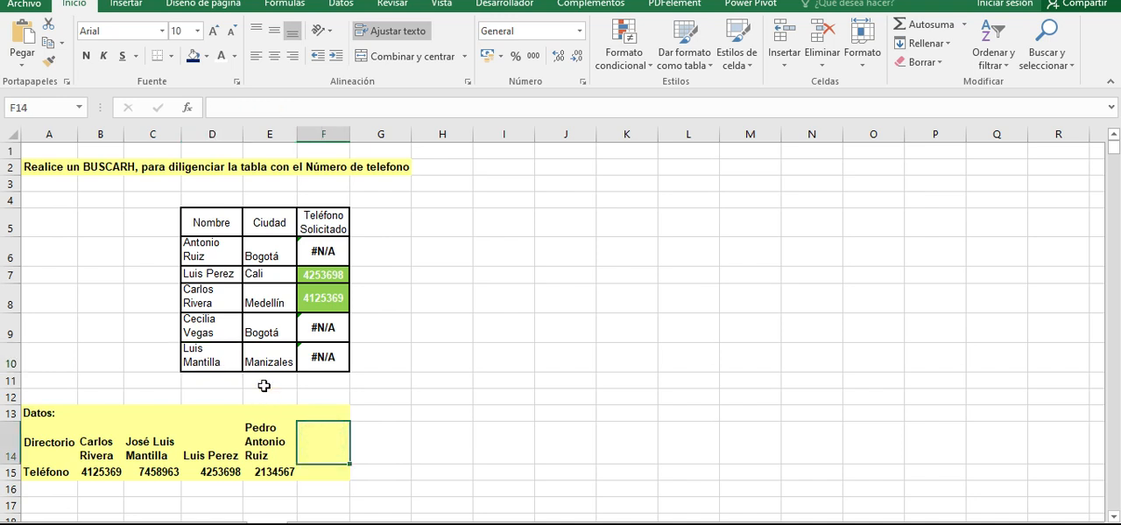
{"action": "left_click", "coordinate": [202, 332]}
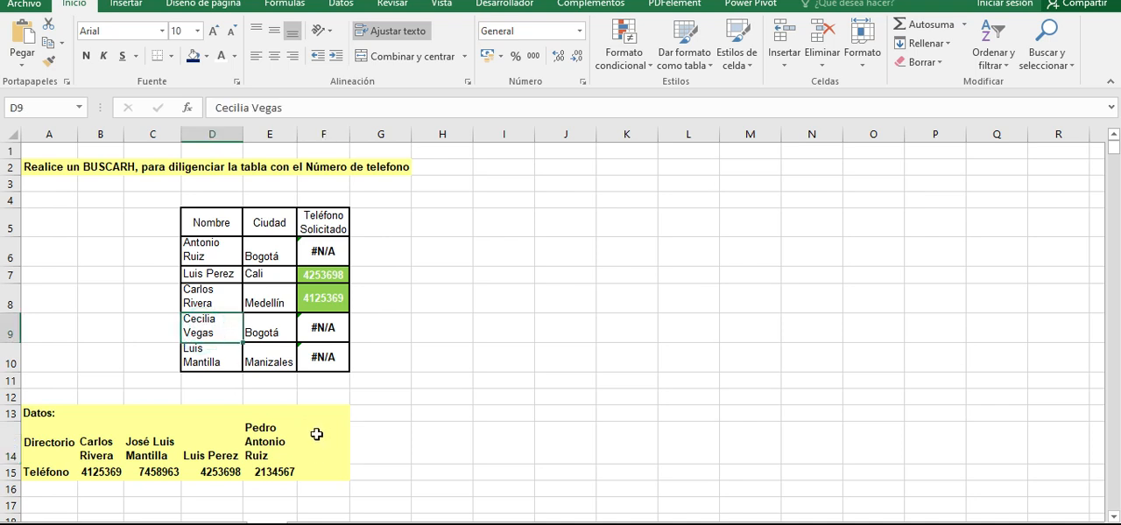
{"action": "left_click", "coordinate": [317, 434]}
{"action": "type", "text": "Cecil"}
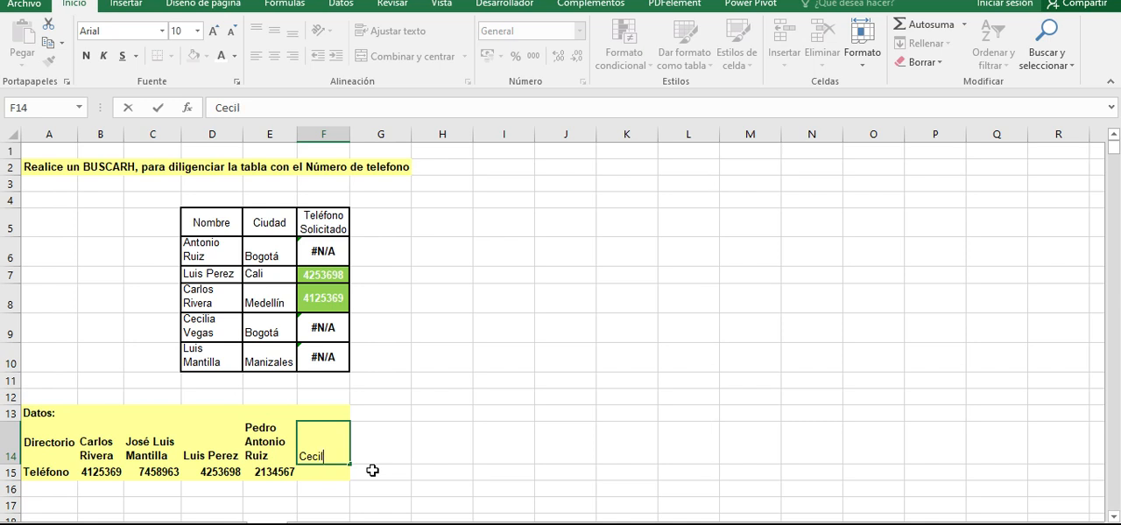
{"action": "type", "text": "ia Vegas"}
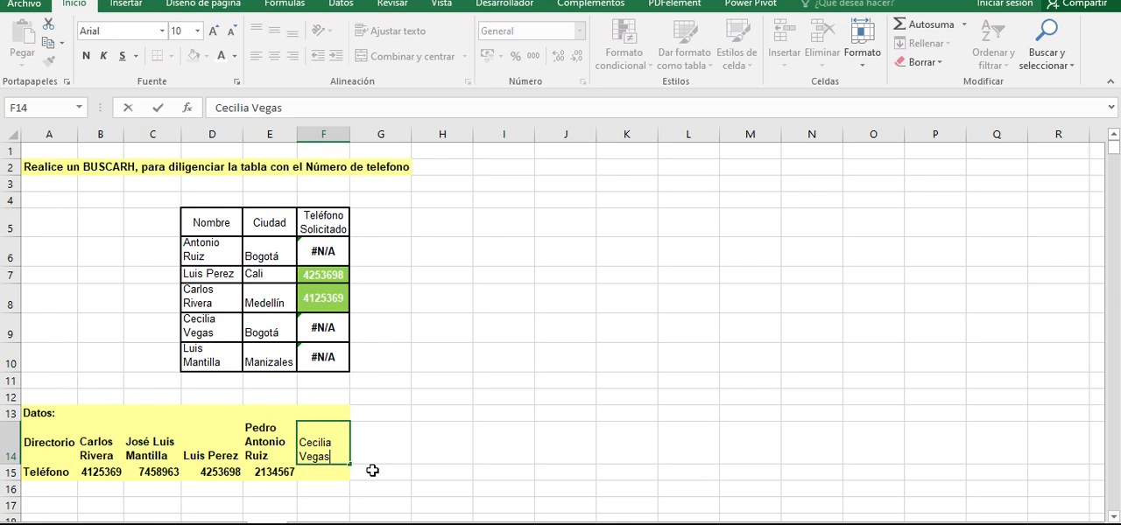
{"action": "key", "text": "Return"}
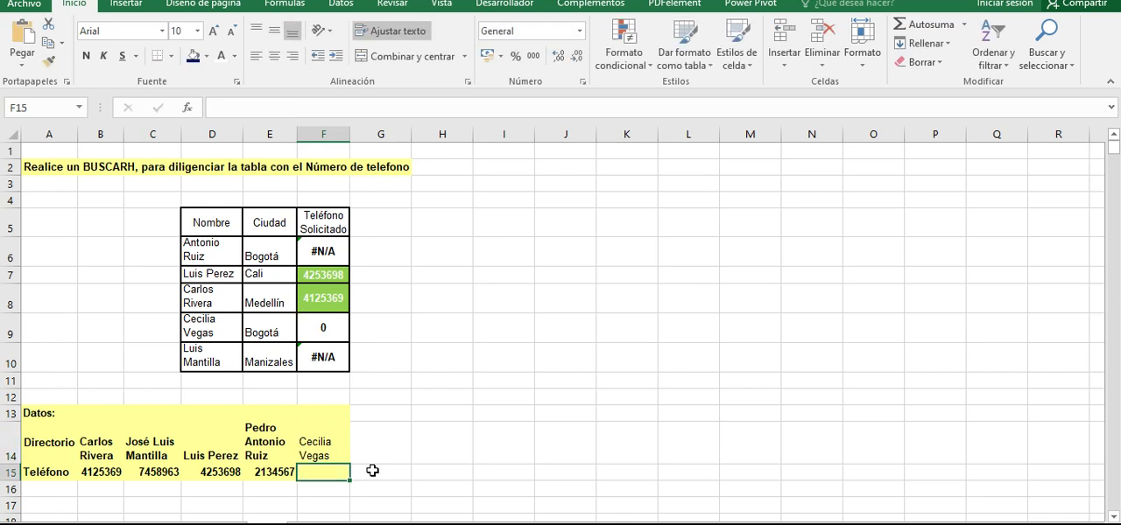
{"action": "left_click", "coordinate": [325, 319]}
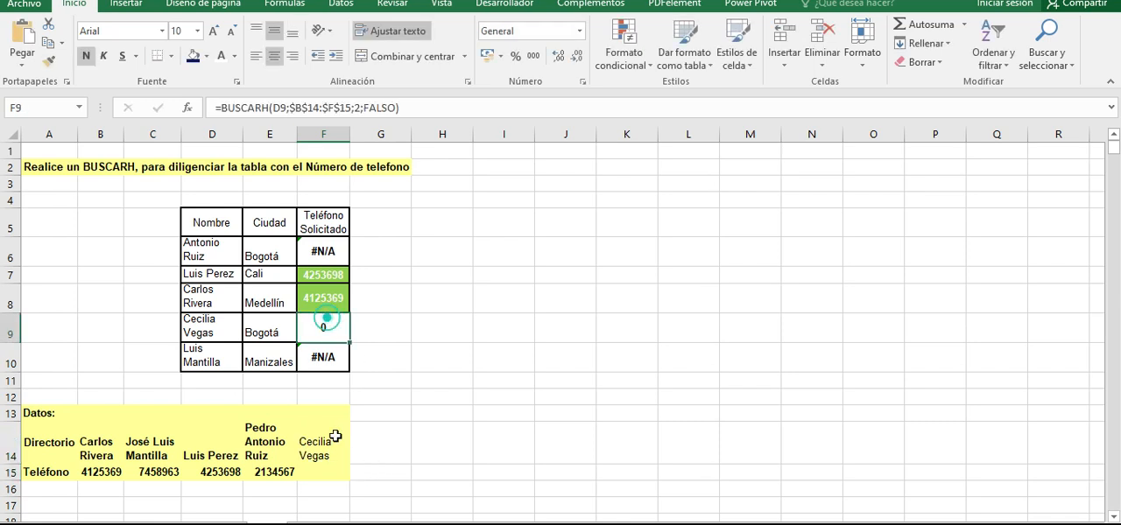
- Enter a phone number in F15 for the added directory name, and check F9's result and its BUSCARH table range
{"action": "left_click", "coordinate": [324, 473]}
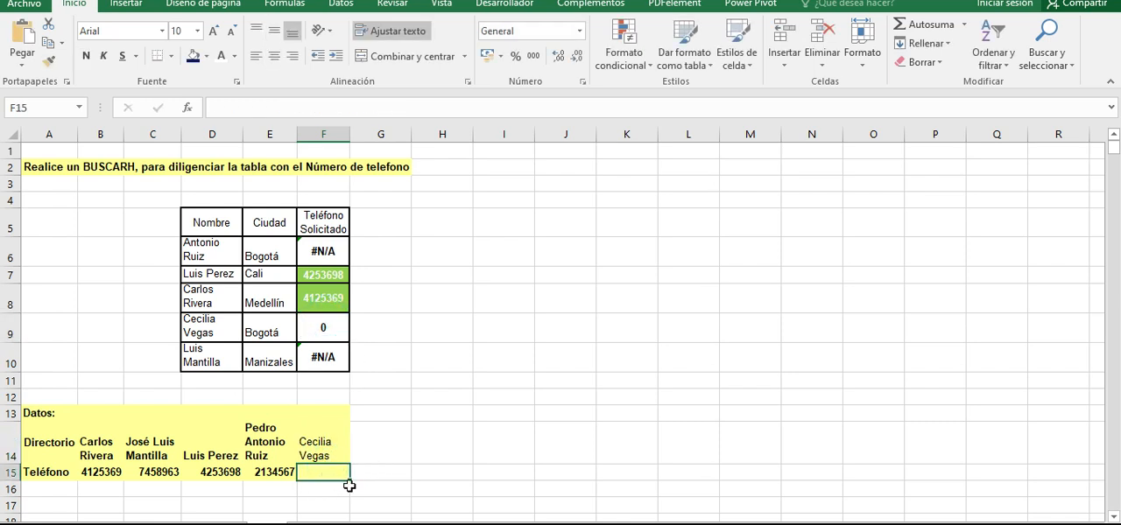
{"action": "type", "text": "5436854"}
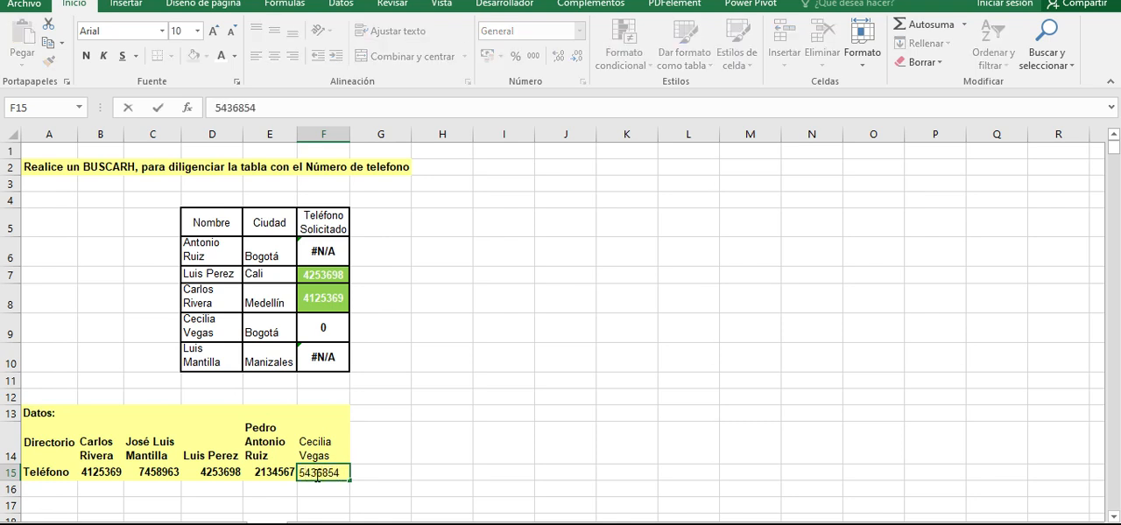
{"action": "key", "text": "Return"}
{"action": "left_click", "coordinate": [308, 327]}
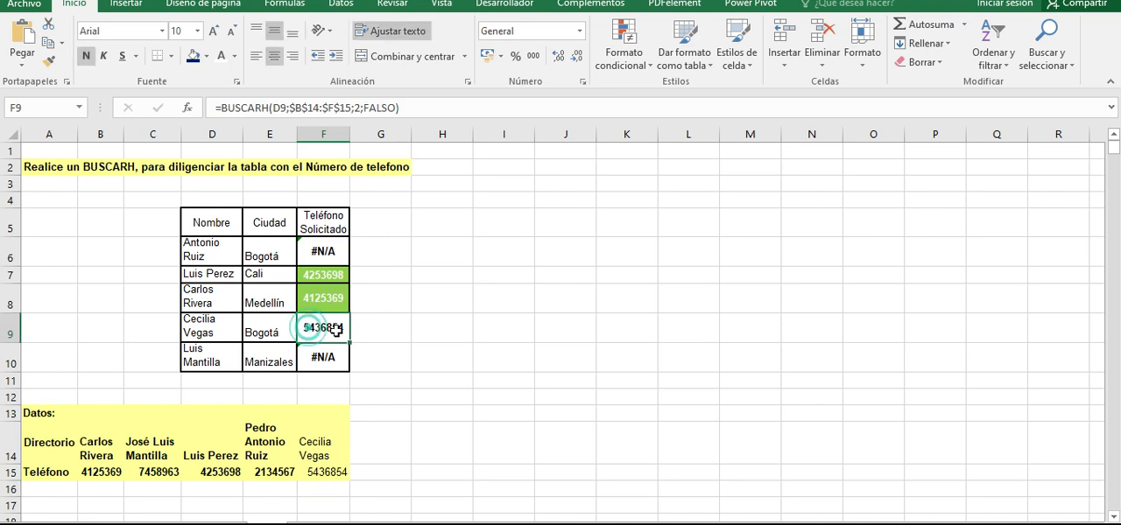
{"action": "left_click_drag", "start_coordinate": [203, 326], "coordinate": [334, 329]}
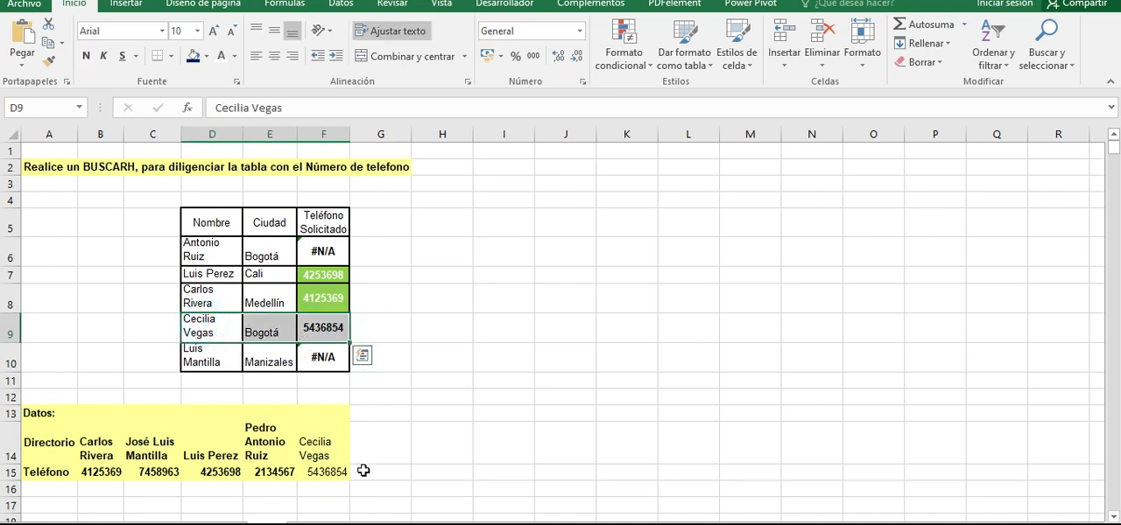
{"action": "left_click", "coordinate": [325, 469]}
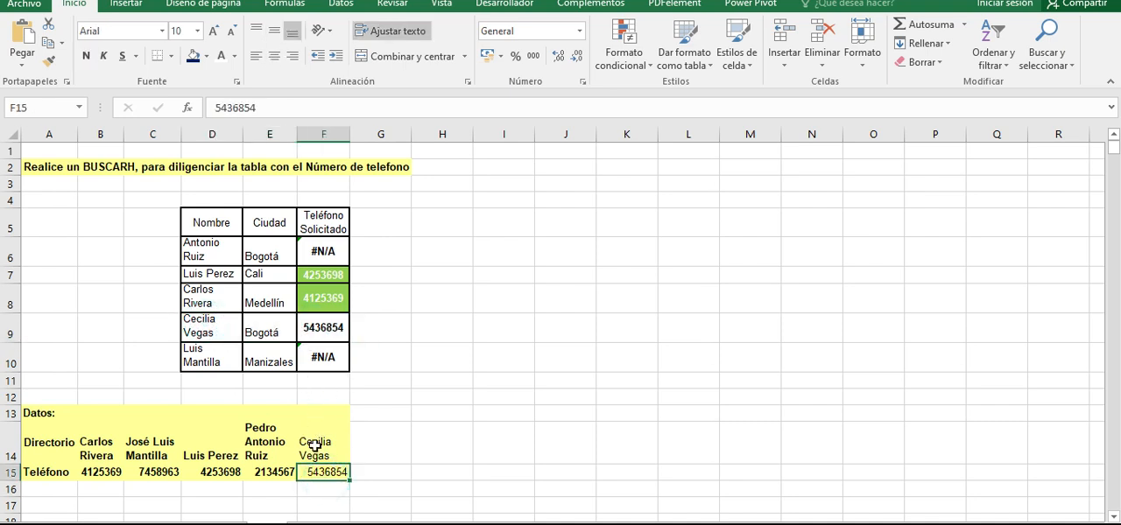
{"action": "left_click", "coordinate": [315, 445]}
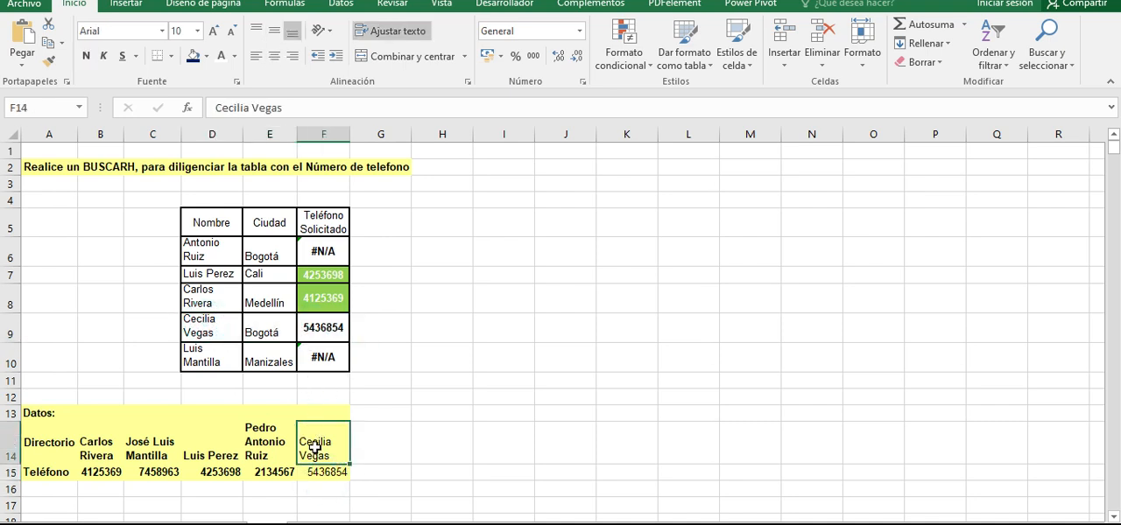
{"action": "double_click", "coordinate": [325, 327]}
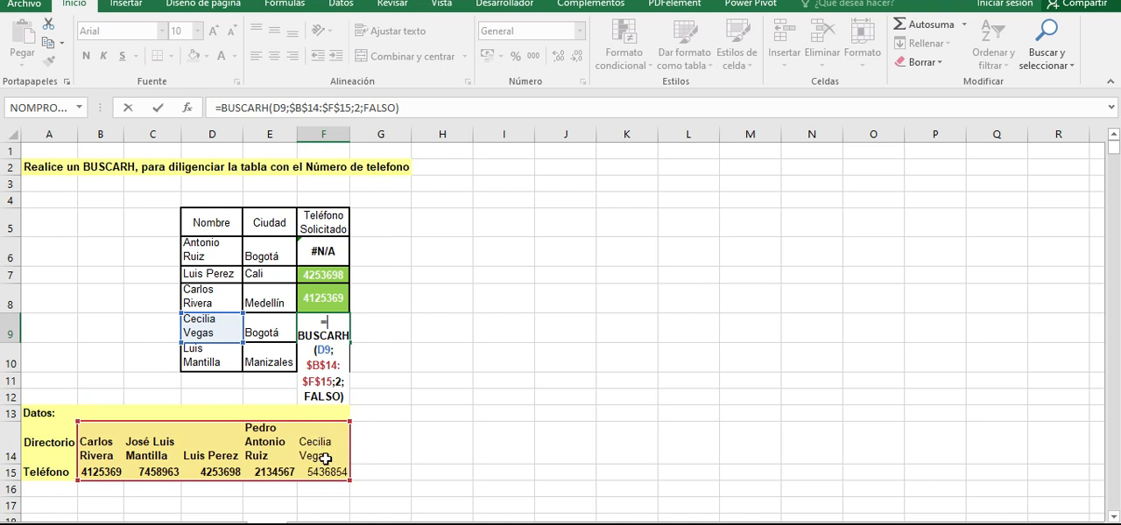
{"action": "key", "text": "ctrl+Return"}
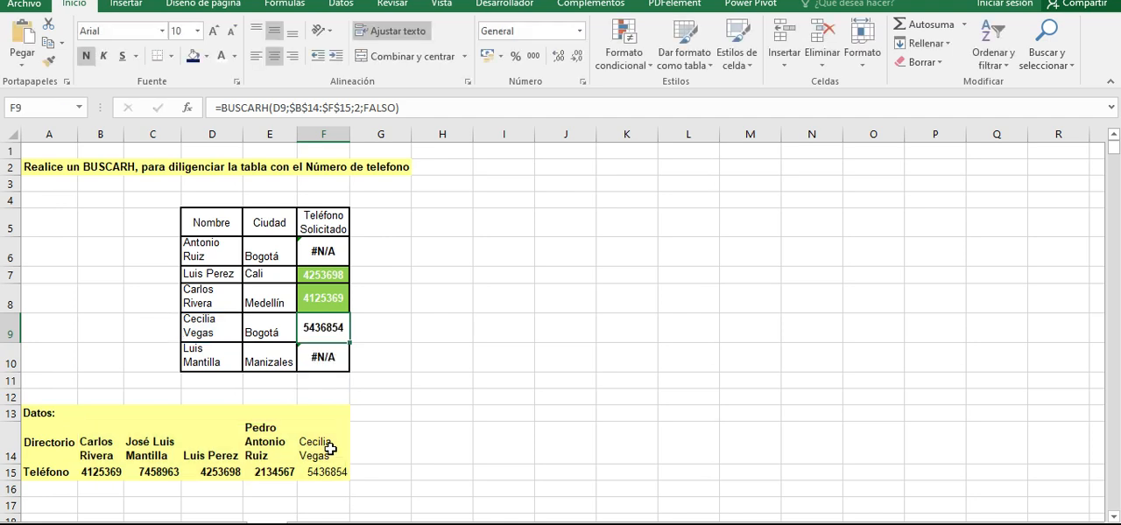
- Clear the added phone number and name from F15 and F14, and recheck the lookup in F9
{"action": "left_click", "coordinate": [335, 467]}
{"action": "key", "text": "Delete"}
{"action": "key", "text": "Up"}
{"action": "key", "text": "Delete"}
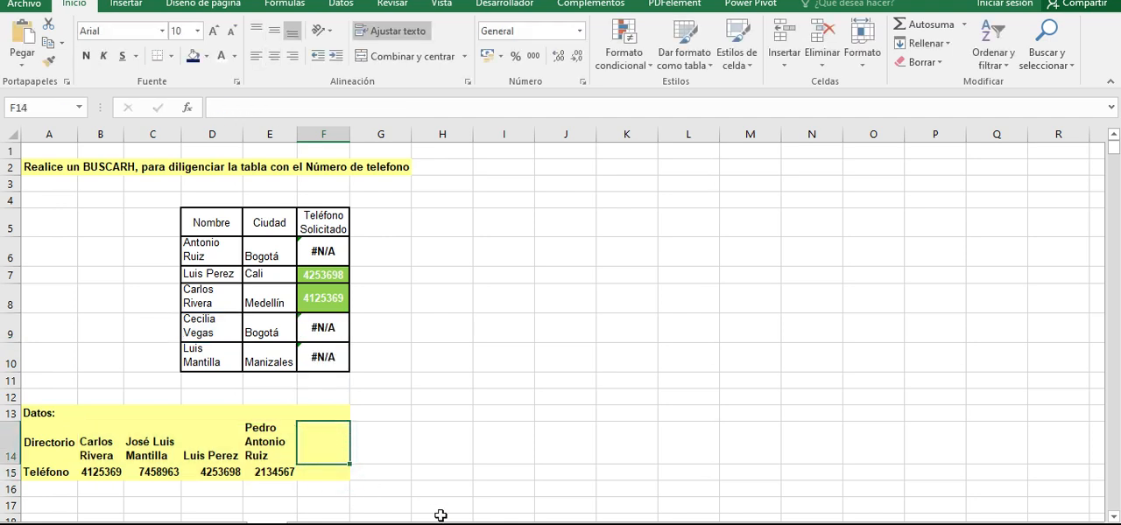
{"action": "left_click", "coordinate": [337, 474]}
{"action": "left_click", "coordinate": [322, 441]}
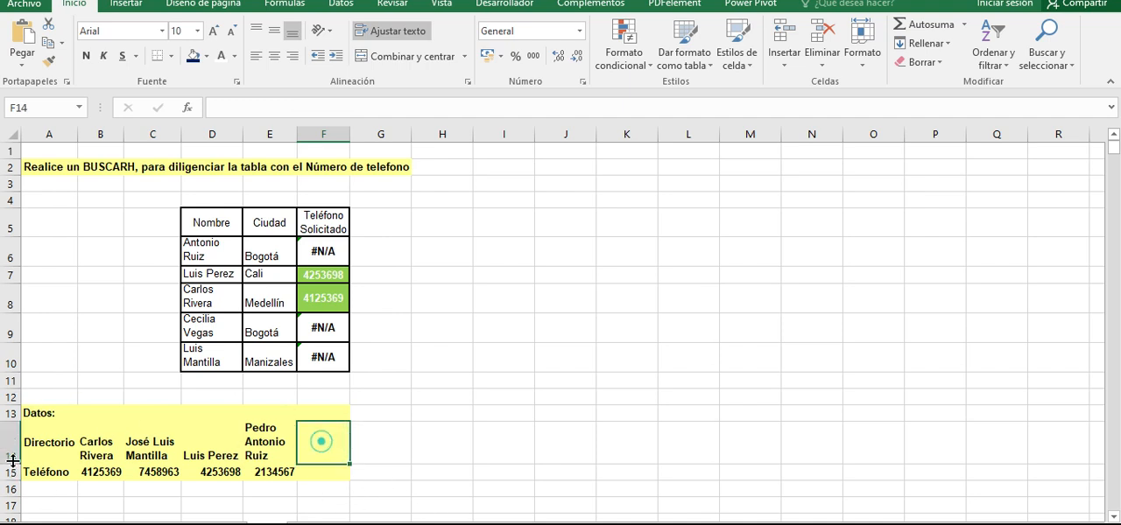
{"action": "left_click", "coordinate": [322, 325]}
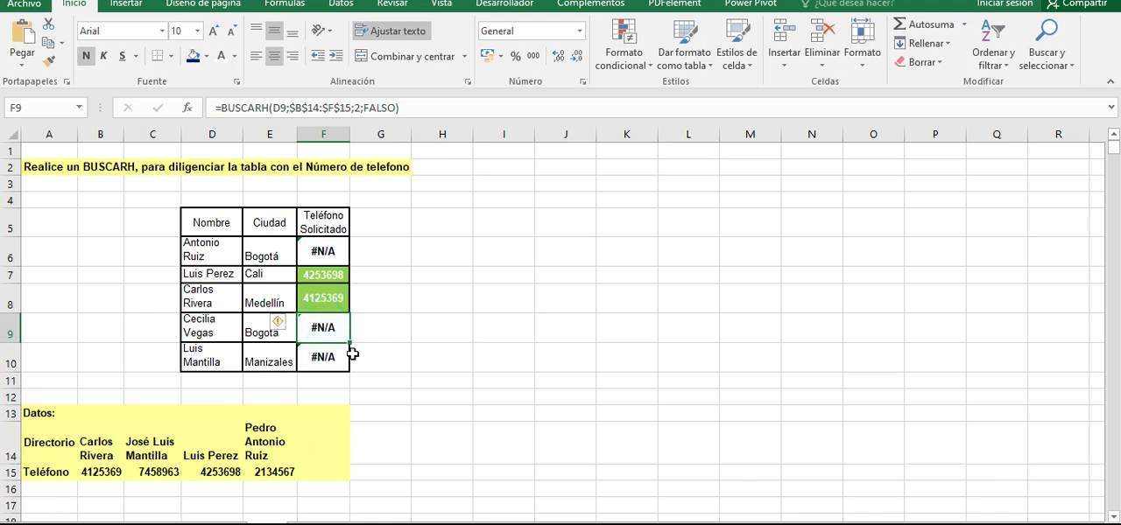
- Examine the lookup results for the names without an exact directory match in F6, F9 and F10
{"action": "left_click", "coordinate": [336, 359]}
{"action": "left_click", "coordinate": [328, 327]}
{"action": "left_click", "coordinate": [327, 250]}
{"action": "left_click", "coordinate": [332, 355]}
{"action": "left_click", "coordinate": [333, 333]}
{"action": "left_click", "coordinate": [323, 253]}
{"action": "left_click", "coordinate": [319, 326]}
{"action": "left_click", "coordinate": [330, 357]}
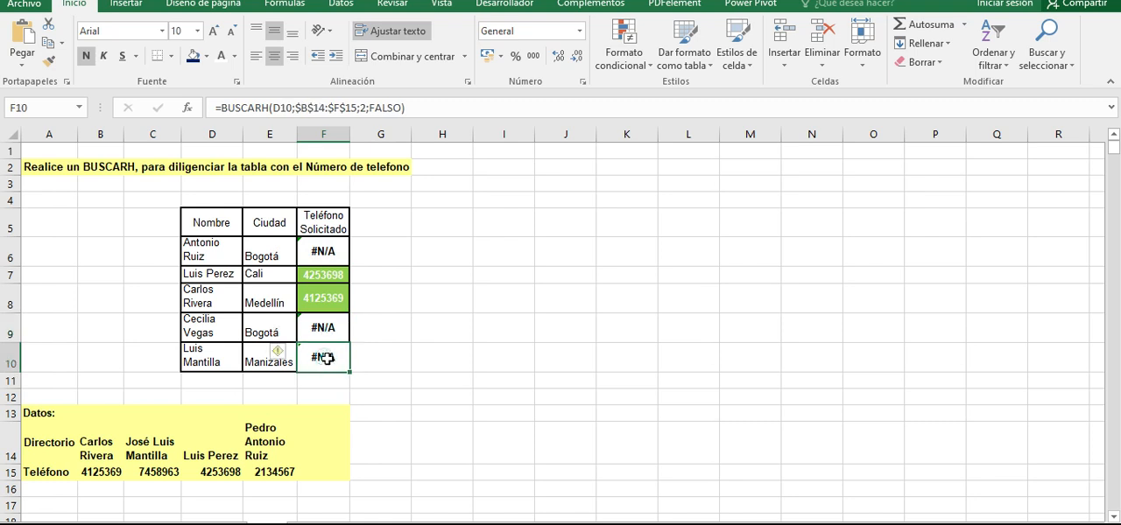
{"action": "left_click", "coordinate": [329, 306]}
{"action": "left_click", "coordinate": [327, 356]}
{"action": "left_click", "coordinate": [326, 328]}
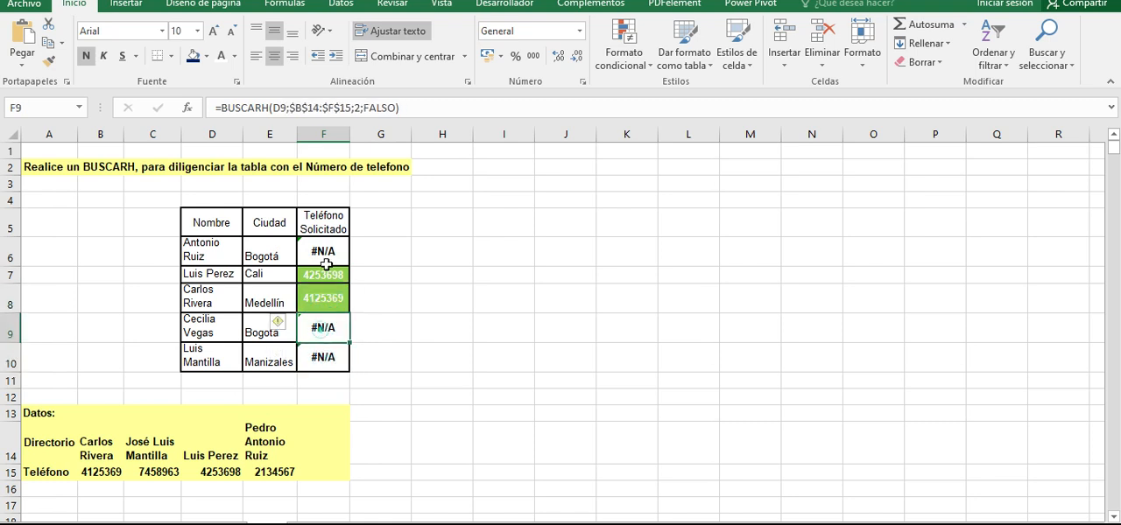
{"action": "left_click", "coordinate": [322, 251]}
{"action": "left_click", "coordinate": [326, 354]}
{"action": "left_click", "coordinate": [326, 328]}
{"action": "left_click", "coordinate": [338, 274]}
{"action": "left_click", "coordinate": [324, 251]}
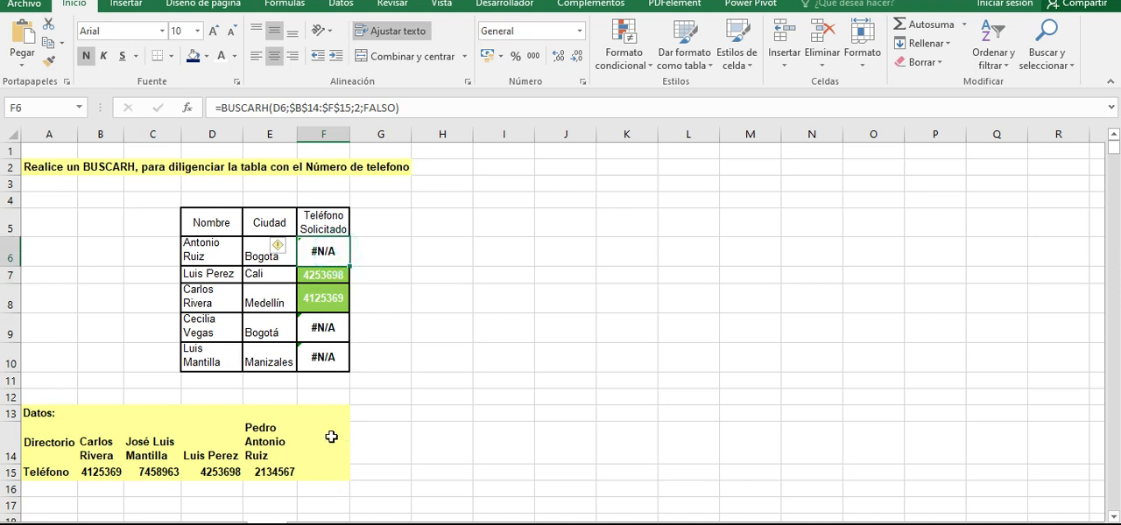
- Wrap F6's BUSCARH formula in the SI.ERROR function, with the whole lookup as its value argument
{"action": "left_click", "coordinate": [322, 251]}
{"action": "left_click", "coordinate": [417, 108]}
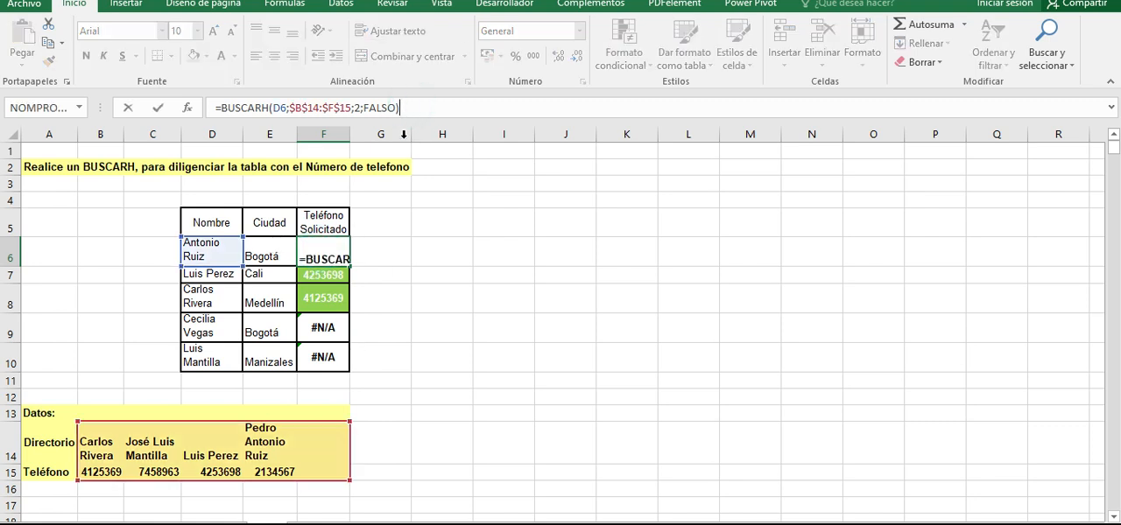
{"action": "left_click", "coordinate": [221, 108]}
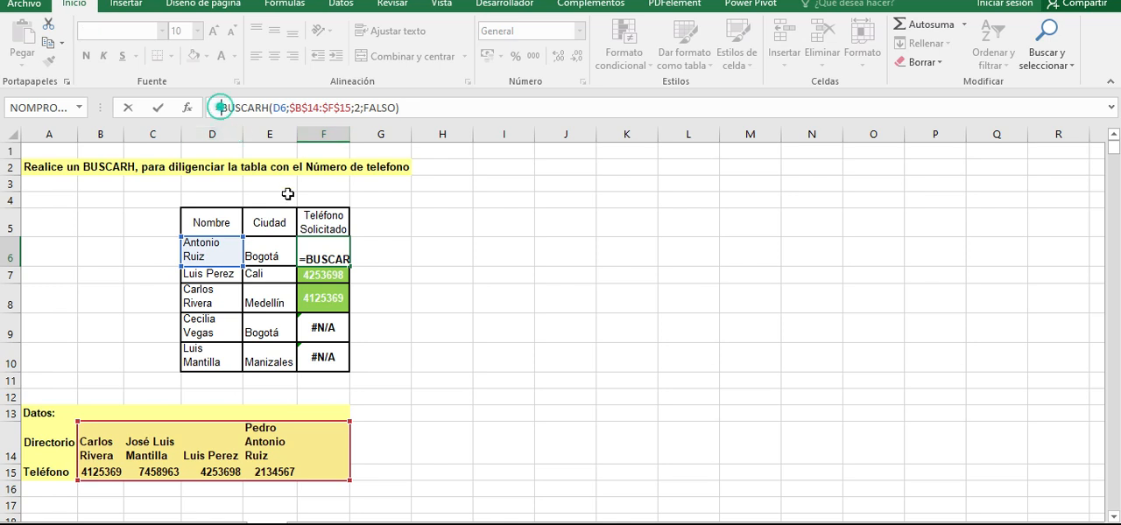
{"action": "type", "text": "si"}
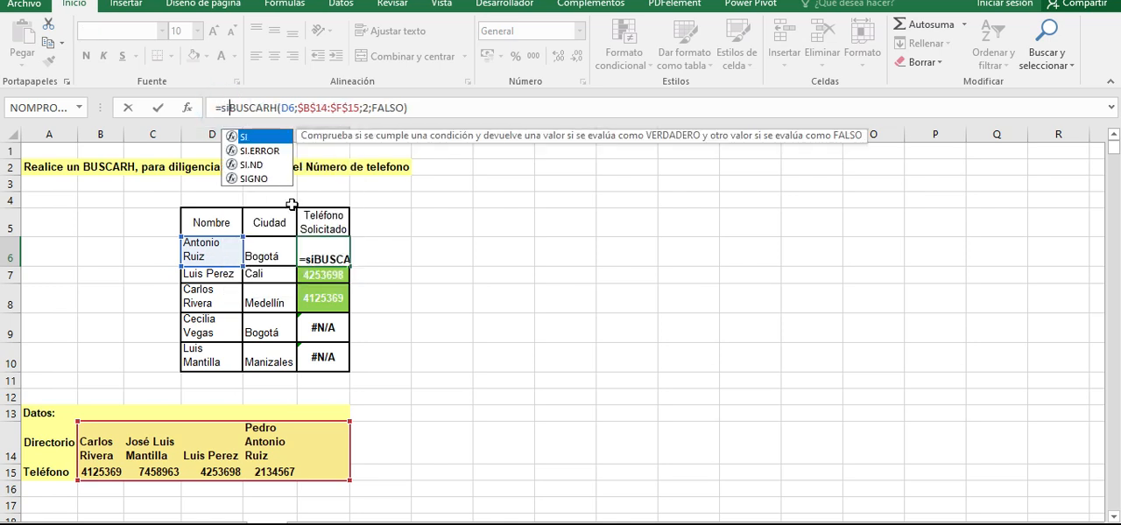
{"action": "key", "text": "Down"}
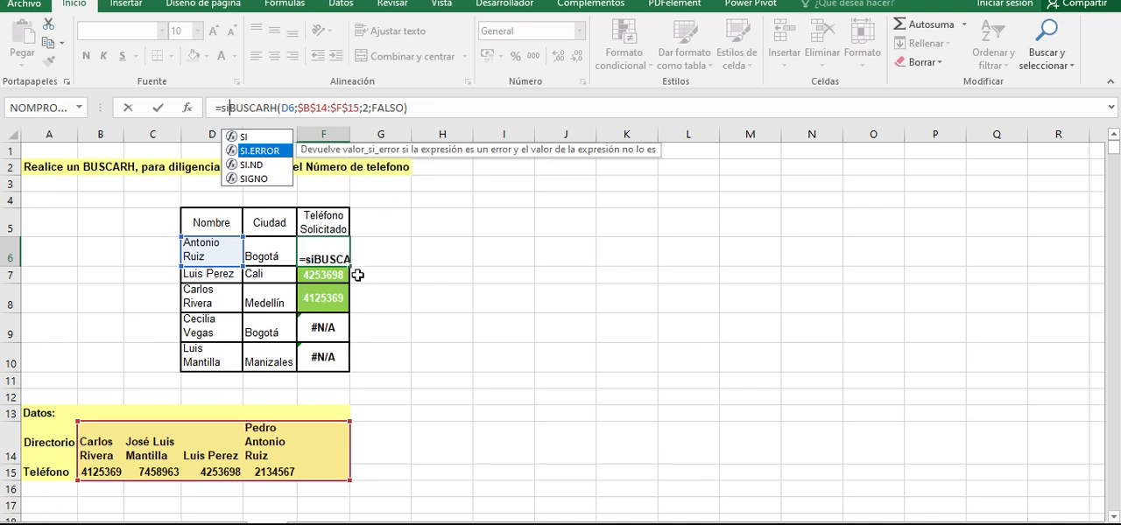
{"action": "key", "text": "Tab"}
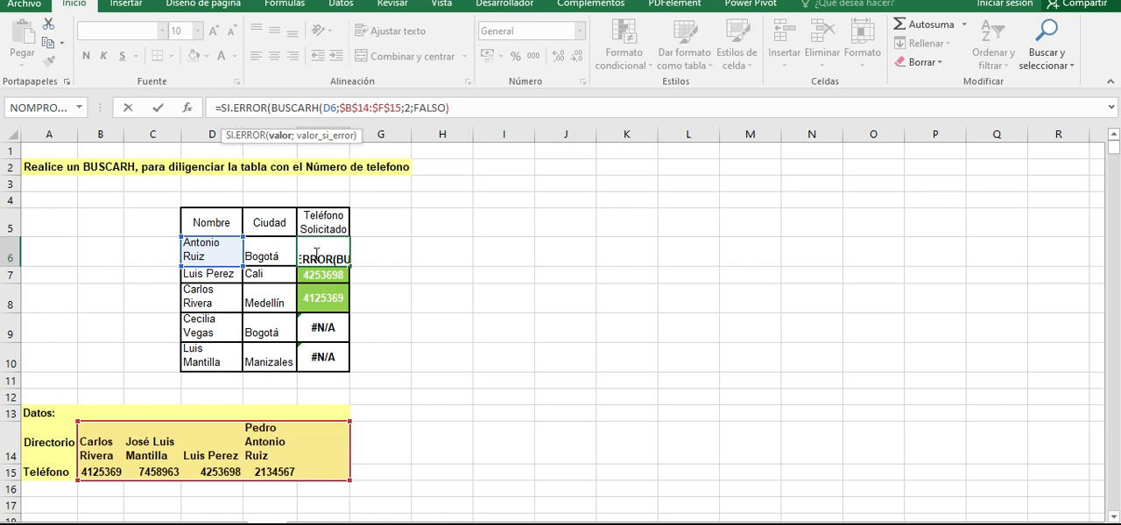
{"action": "double_click", "coordinate": [222, 108]}
{"action": "left_click_drag", "start_coordinate": [453, 108], "coordinate": [271, 107]}
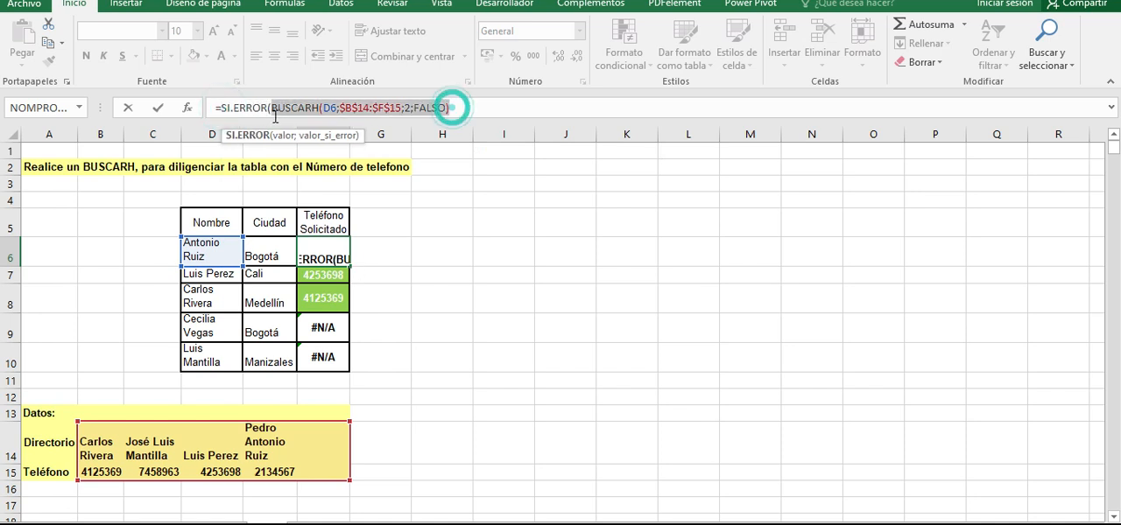
{"action": "left_click", "coordinate": [460, 106]}
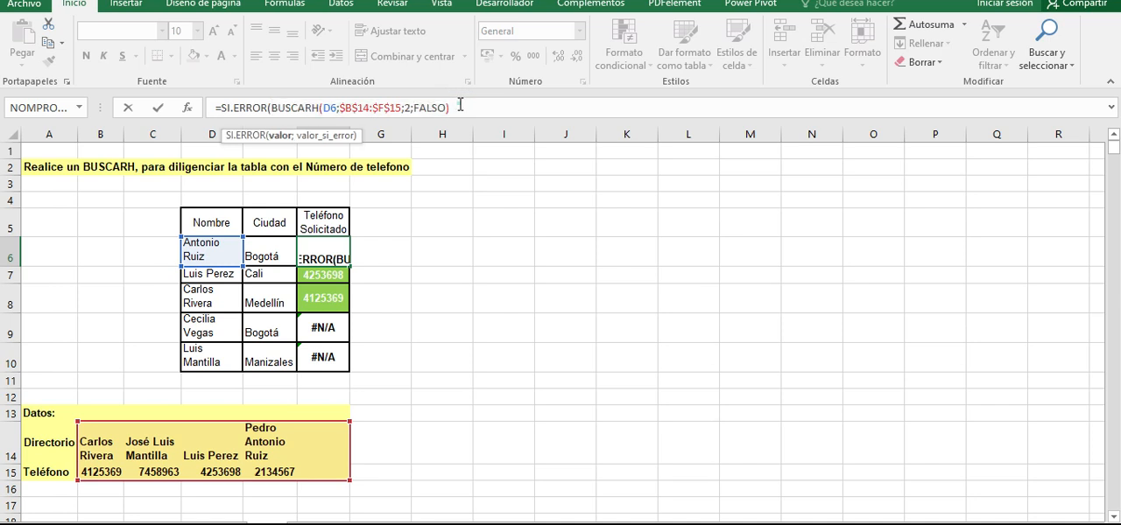
- Set the SI.ERROR fallback value in F6 to "No Existe" and complete the formula
{"action": "type", "text": ";"}
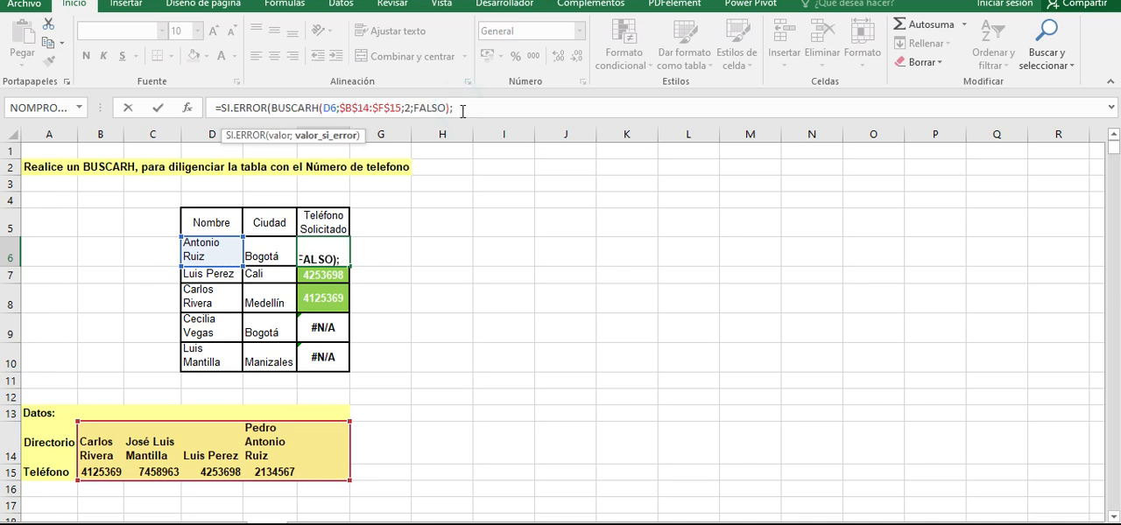
{"action": "left_click", "coordinate": [478, 106]}
{"action": "left_click", "coordinate": [483, 109]}
{"action": "left_click_drag", "start_coordinate": [450, 107], "coordinate": [277, 108]}
{"action": "left_click", "coordinate": [462, 107]}
{"action": "type", "text": "\"No Existe"}
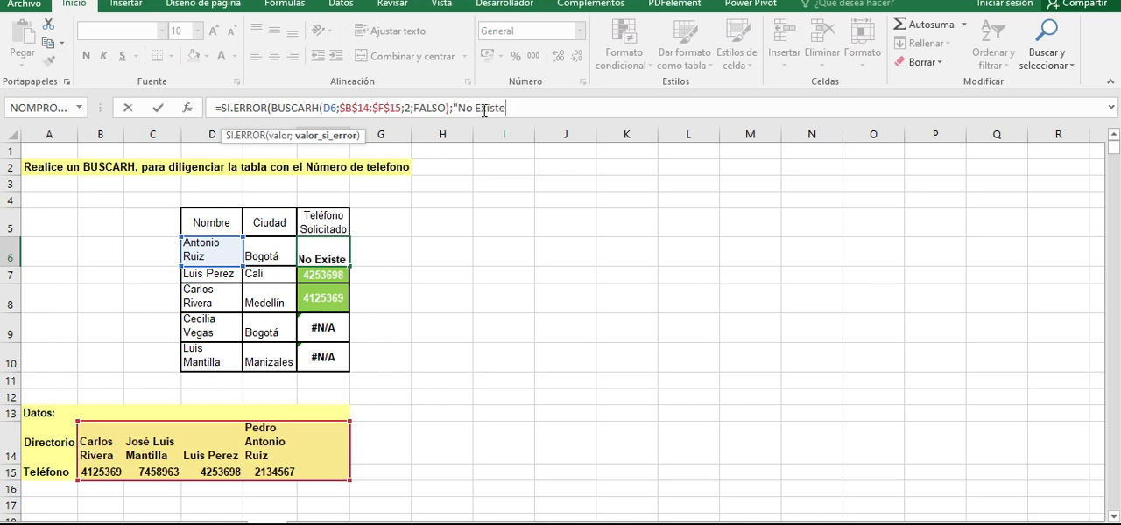
{"action": "type", "text": "\""}
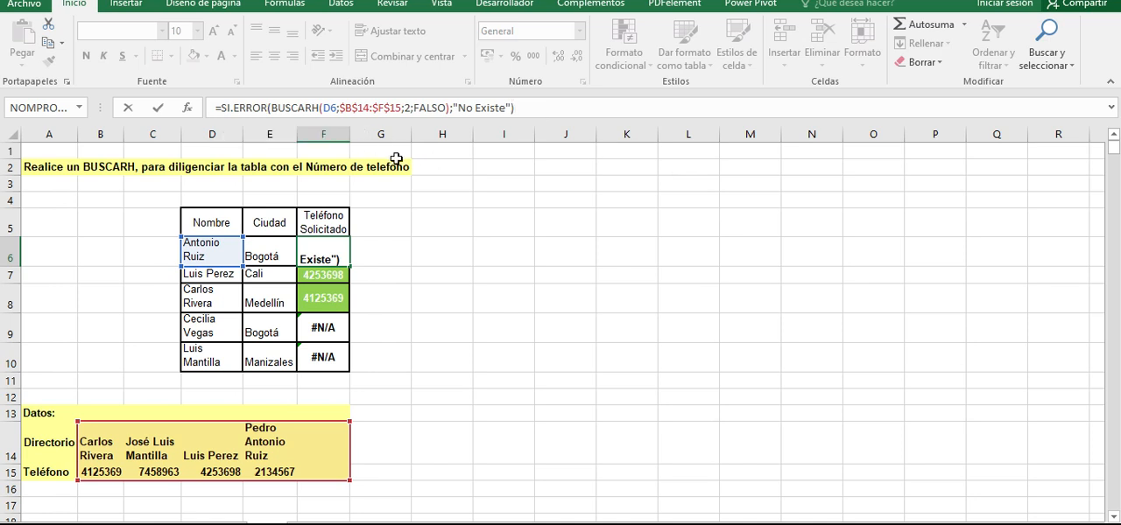
{"action": "left_click", "coordinate": [525, 108]}
{"action": "key", "text": "Return"}
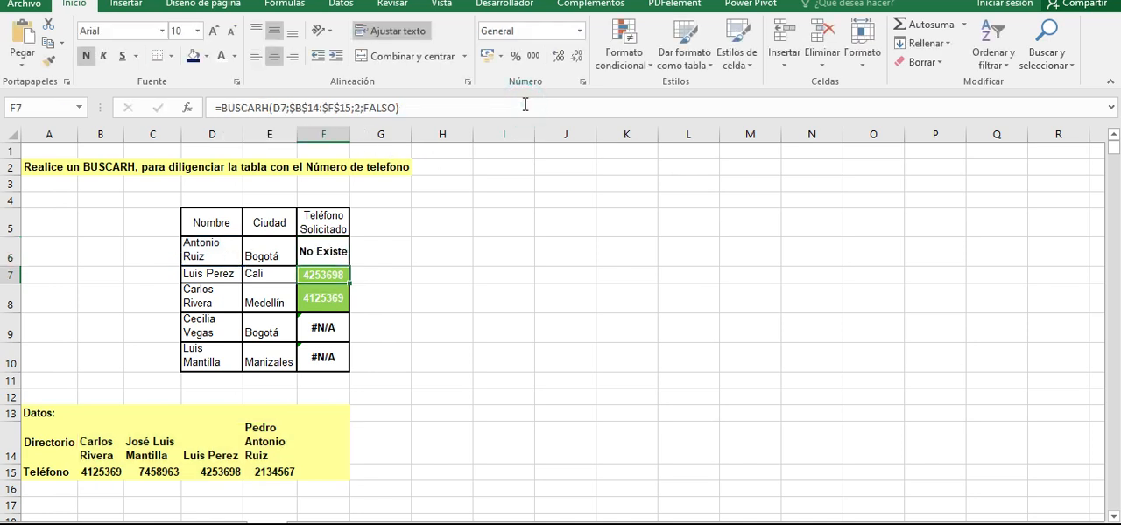
- Compare F6 with F9 and F10, and change the error text in F6's SI.ERROR formula to "No hay datos"
{"action": "left_click", "coordinate": [323, 253]}
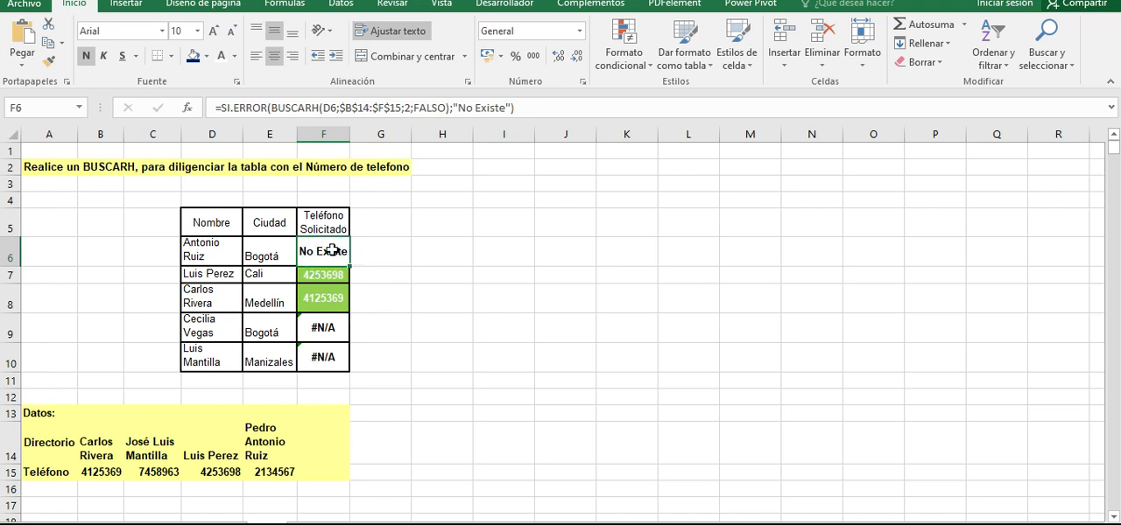
{"action": "left_click", "coordinate": [332, 334]}
{"action": "left_click", "coordinate": [328, 359]}
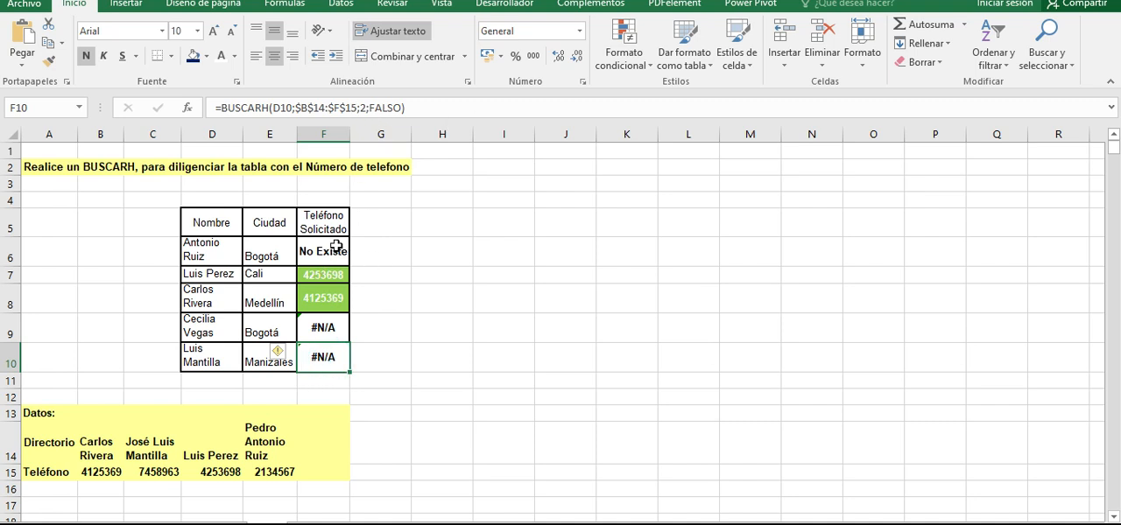
{"action": "left_click", "coordinate": [331, 251]}
{"action": "left_click", "coordinate": [473, 108]}
{"action": "left_click_drag", "start_coordinate": [474, 108], "coordinate": [507, 107]}
{"action": "type", "text": "h"}
{"action": "key", "text": "BackSpace"}
{"action": "type", "text": "hay datos"}
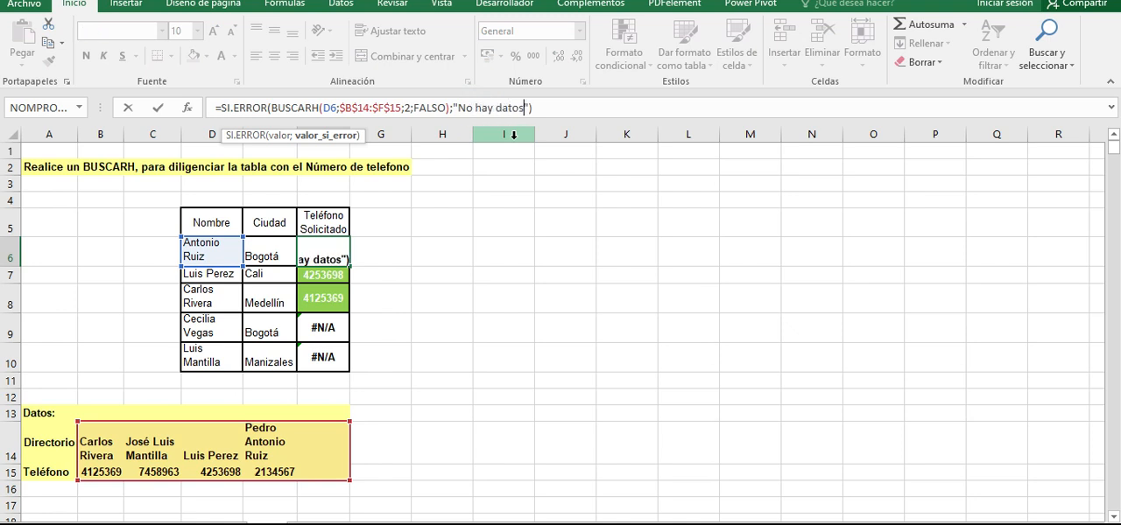
{"action": "key", "text": "Return"}
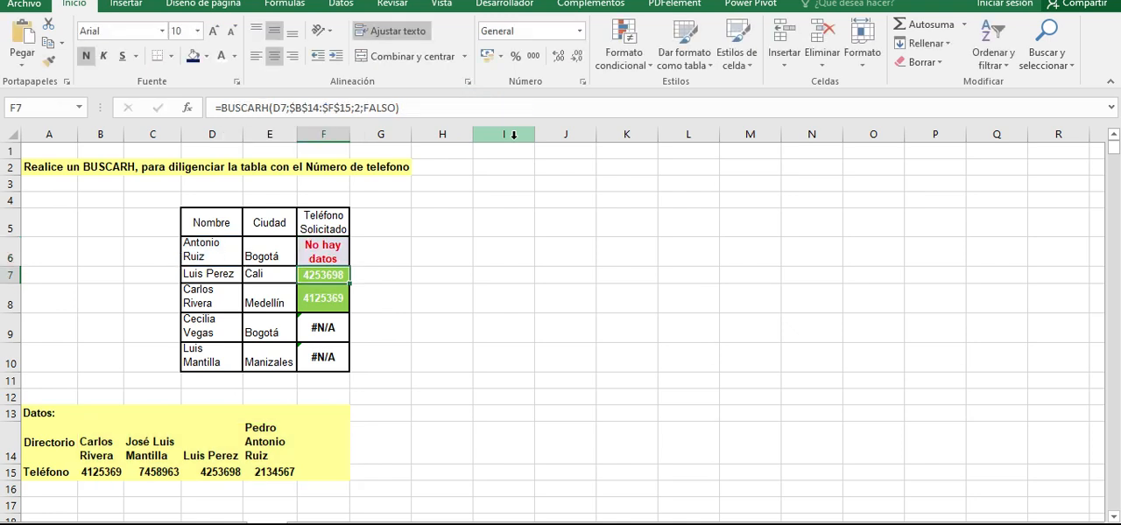
{"action": "key", "text": "Up"}
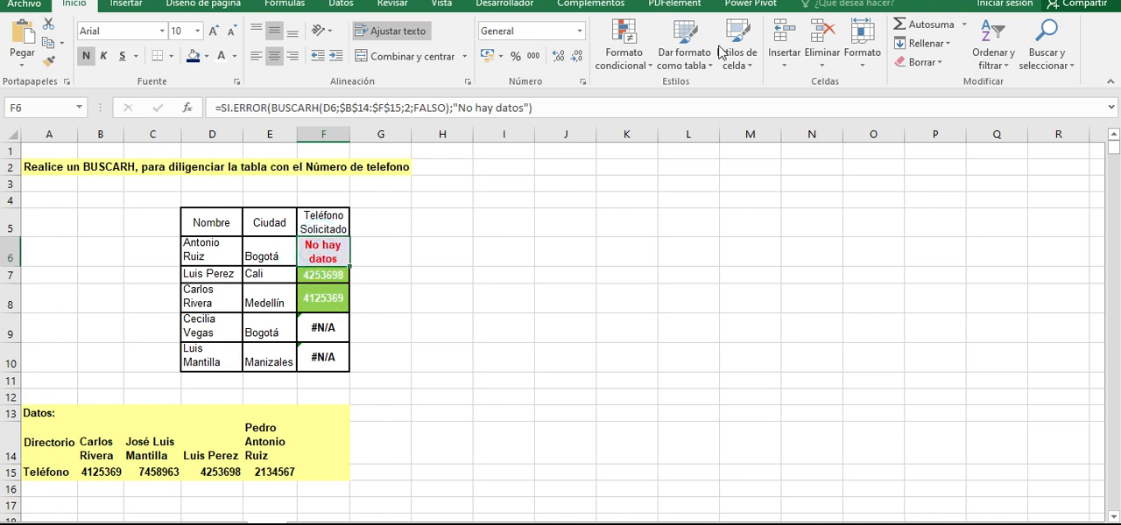
- Show the conditional formatting options and examine the formatting of the found phone numbers in F7 and F8
{"action": "left_click", "coordinate": [624, 43]}
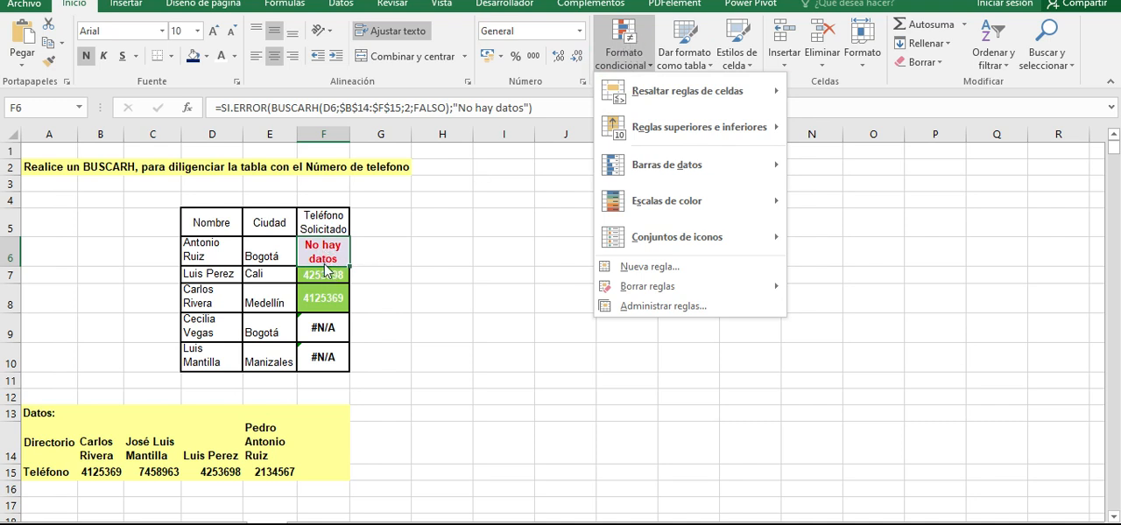
{"action": "left_click", "coordinate": [327, 298]}
{"action": "left_click", "coordinate": [331, 297]}
{"action": "left_click", "coordinate": [327, 273]}
{"action": "left_click", "coordinate": [335, 298]}
{"action": "left_click", "coordinate": [323, 274]}
{"action": "left_click", "coordinate": [326, 295]}
{"action": "left_click", "coordinate": [323, 274]}
{"action": "left_click", "coordinate": [325, 297]}
{"action": "left_click", "coordinate": [323, 274]}
{"action": "left_click", "coordinate": [326, 298]}
{"action": "left_click", "coordinate": [324, 274]}
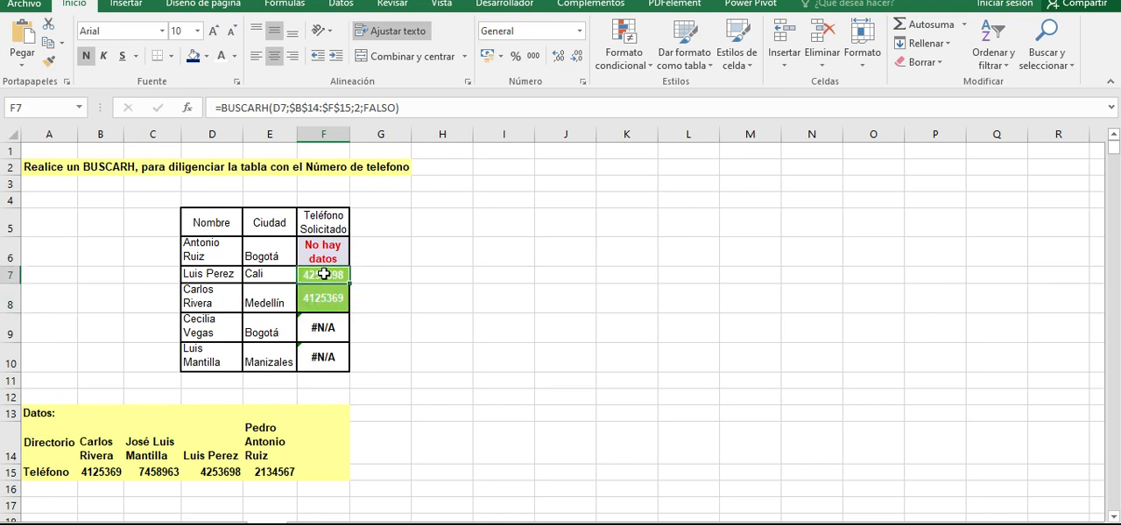
{"action": "left_click_drag", "start_coordinate": [333, 298], "coordinate": [364, 298]}
{"action": "left_click", "coordinate": [318, 276]}
{"action": "left_click", "coordinate": [328, 304]}
{"action": "left_click", "coordinate": [324, 275]}
- Copy F6's SI.ERROR formula down the requested phone column through F10
{"action": "left_click", "coordinate": [336, 246]}
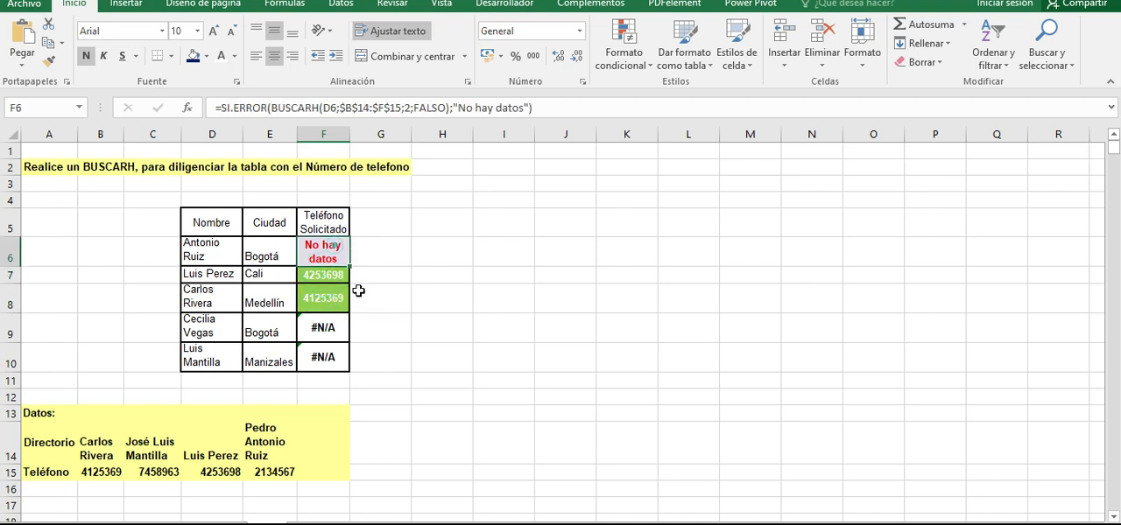
{"action": "left_click_drag", "start_coordinate": [350, 274], "coordinate": [358, 377]}
{"action": "left_click", "coordinate": [366, 309]}
{"action": "left_click_drag", "start_coordinate": [336, 249], "coordinate": [326, 367]}
{"action": "left_click", "coordinate": [326, 367]}
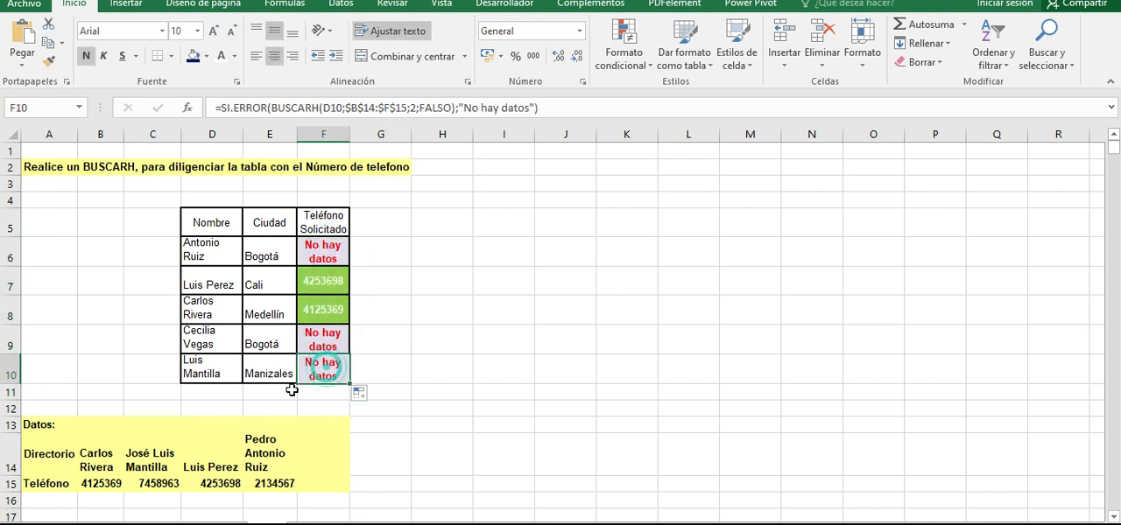
- Compare the results and formatting of F9 and F10 with those of F6
{"action": "left_click", "coordinate": [328, 344]}
{"action": "left_click", "coordinate": [337, 379]}
{"action": "left_click", "coordinate": [328, 347]}
{"action": "left_click", "coordinate": [328, 366]}
{"action": "left_click", "coordinate": [326, 343]}
{"action": "left_click", "coordinate": [328, 361]}
{"action": "left_click", "coordinate": [321, 248]}
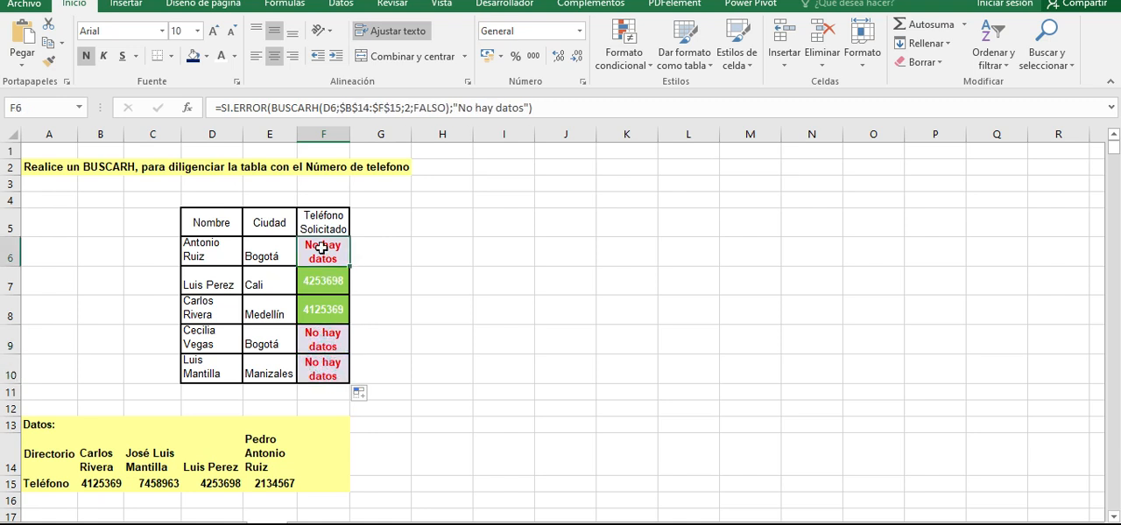
{"action": "left_click", "coordinate": [324, 337]}
- Review the full SI.ERROR and BUSCARH formula in F10, leaving it as it is
{"action": "left_click", "coordinate": [331, 369]}
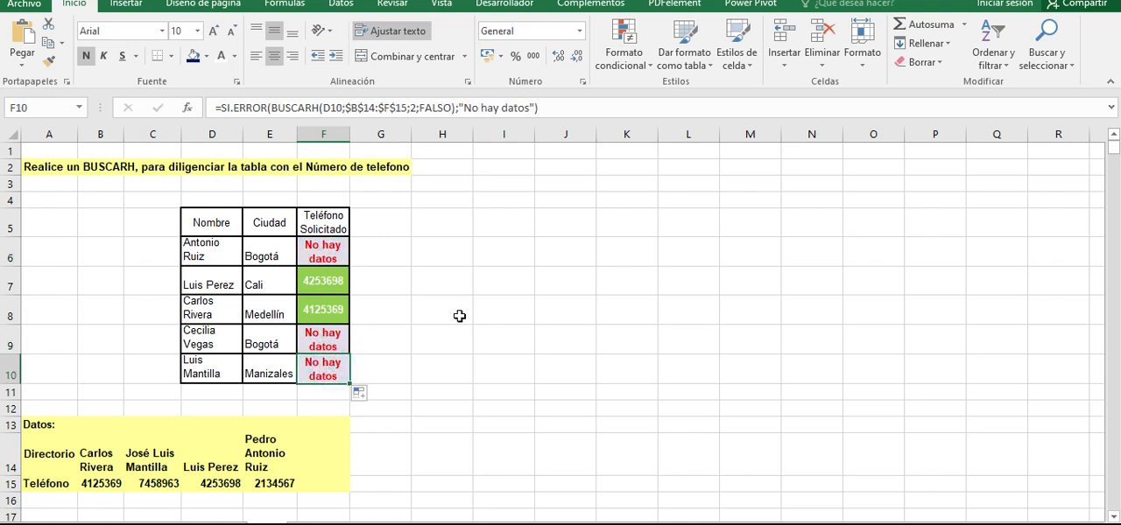
{"action": "left_click_drag", "start_coordinate": [219, 107], "coordinate": [319, 108]}
{"action": "left_click", "coordinate": [556, 107]}
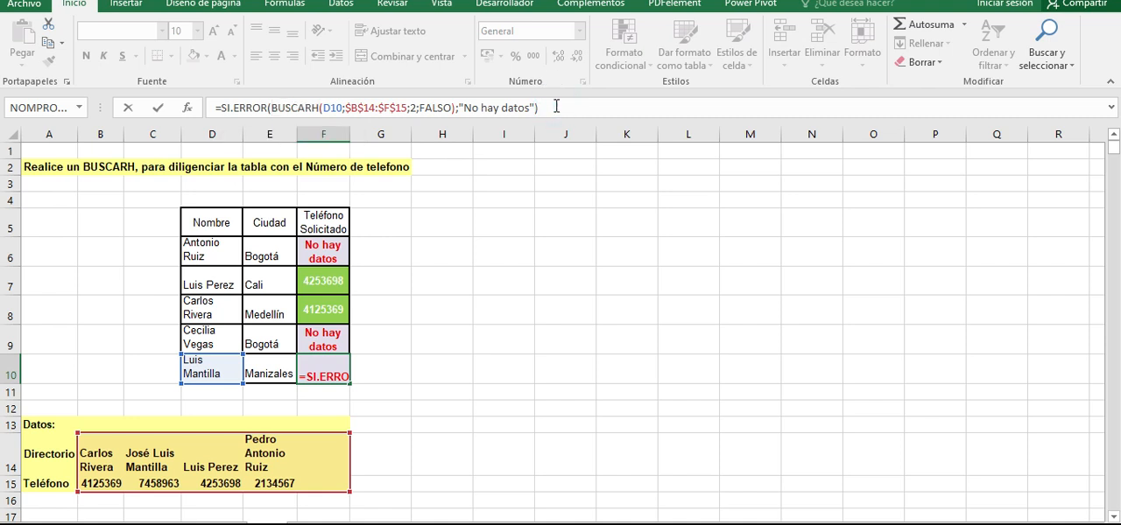
{"action": "key", "text": "Return"}
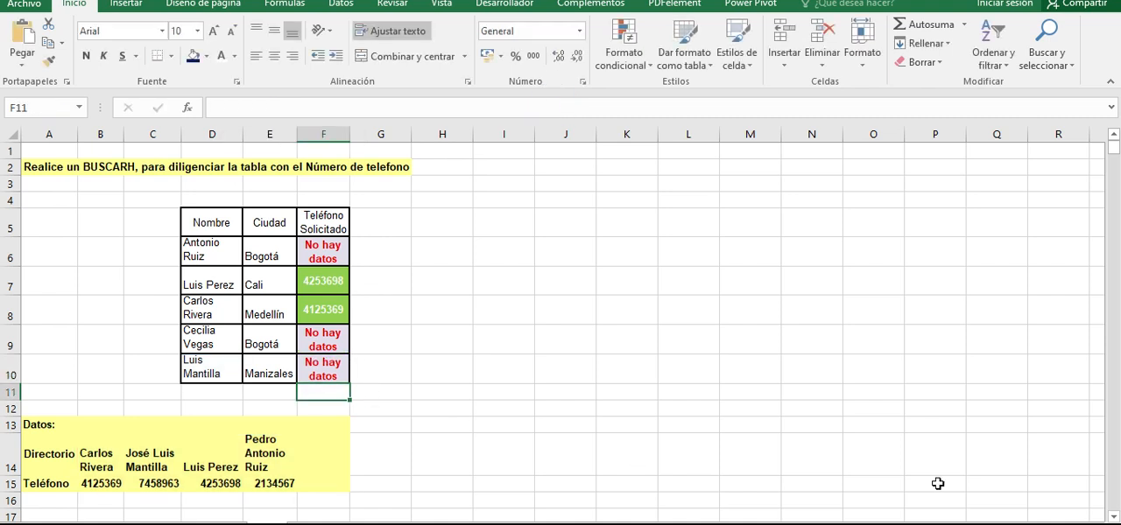